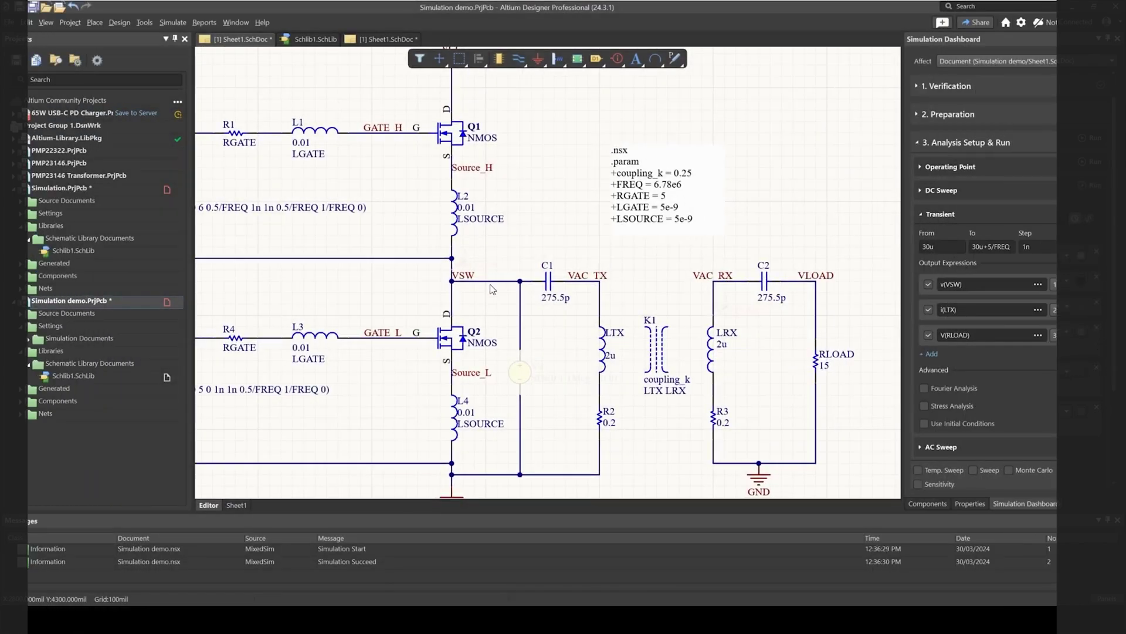
Scroll the schematic and select the low-side MOSFET Q2
{"action": "scroll", "coordinate": [492, 288], "scroll_direction": "up", "scroll_amount": 3, "text": "ctrl"}
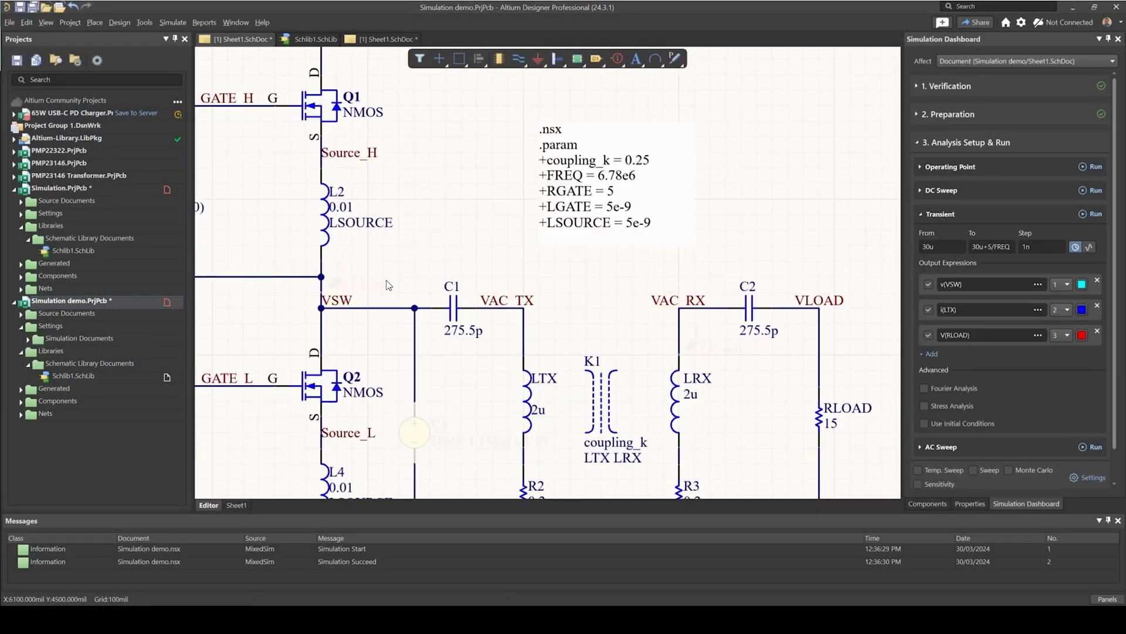
{"action": "scroll", "coordinate": [387, 285], "scroll_direction": "down", "scroll_amount": 4, "text": "ctrl"}
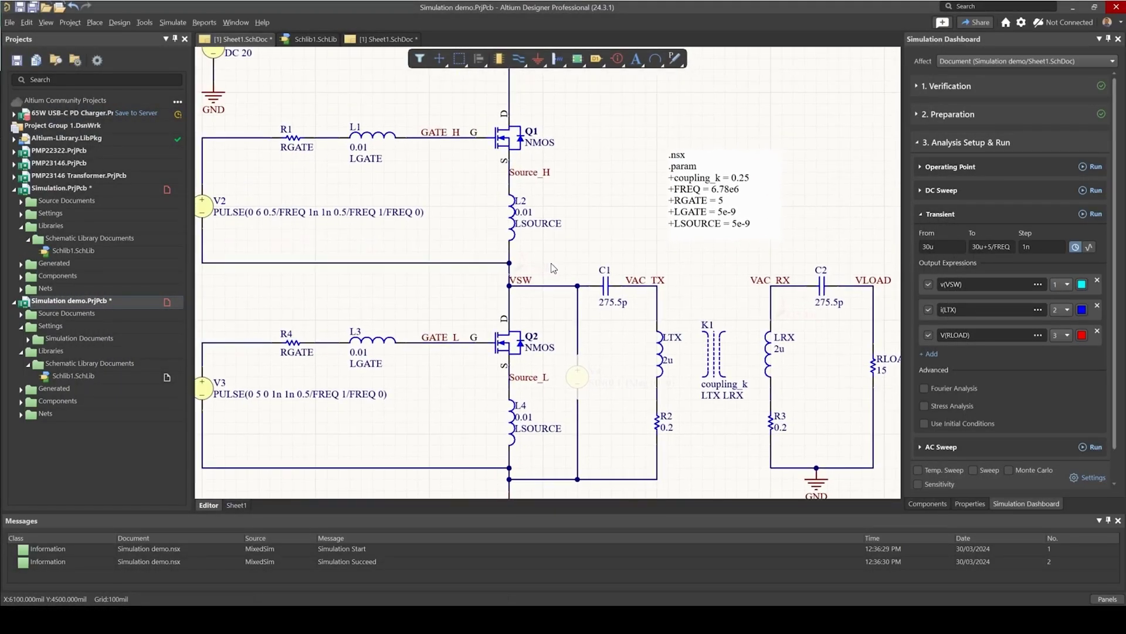
{"action": "scroll", "coordinate": [552, 273], "scroll_direction": "down", "scroll_amount": 2, "text": "ctrl"}
{"action": "scroll", "coordinate": [552, 293], "scroll_direction": "up", "scroll_amount": 2, "text": "ctrl"}
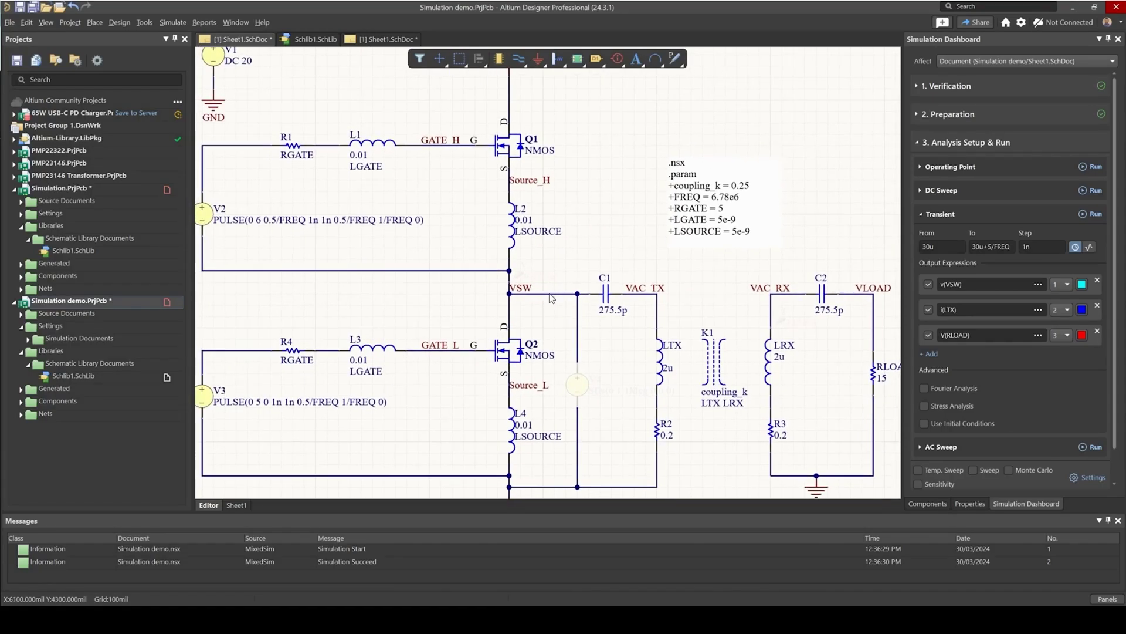
{"action": "scroll", "coordinate": [537, 301], "scroll_direction": "up", "scroll_amount": 2, "text": "ctrl"}
{"action": "scroll", "coordinate": [499, 194], "scroll_direction": "down", "scroll_amount": 2, "text": "ctrl"}
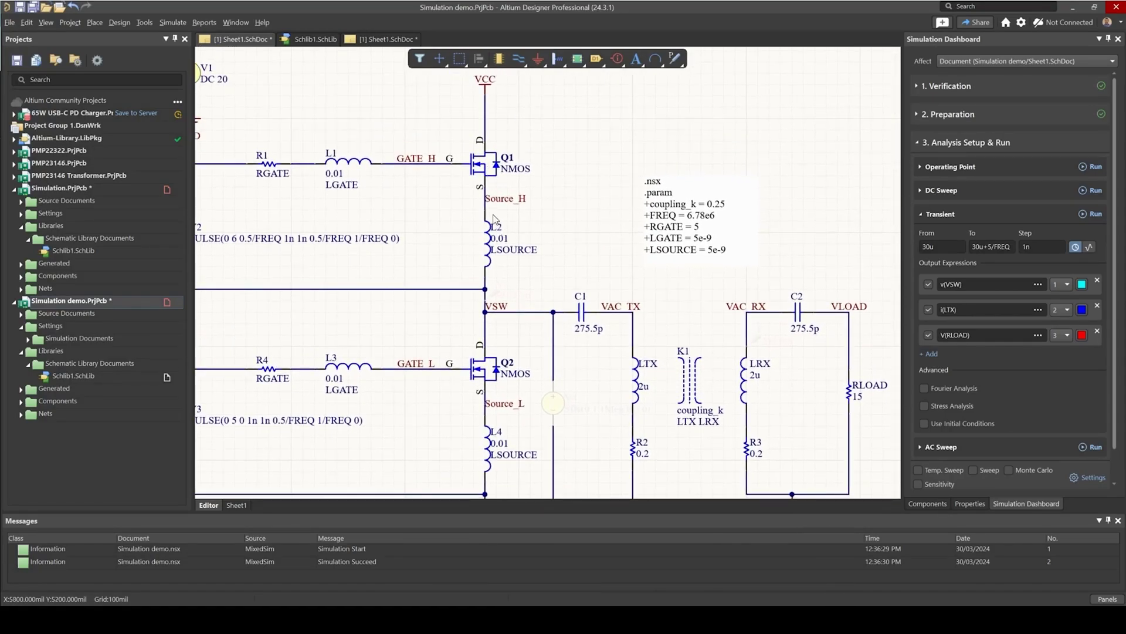
{"action": "scroll", "coordinate": [492, 292], "scroll_direction": "down", "scroll_amount": 2}
{"action": "left_click", "coordinate": [494, 304]}
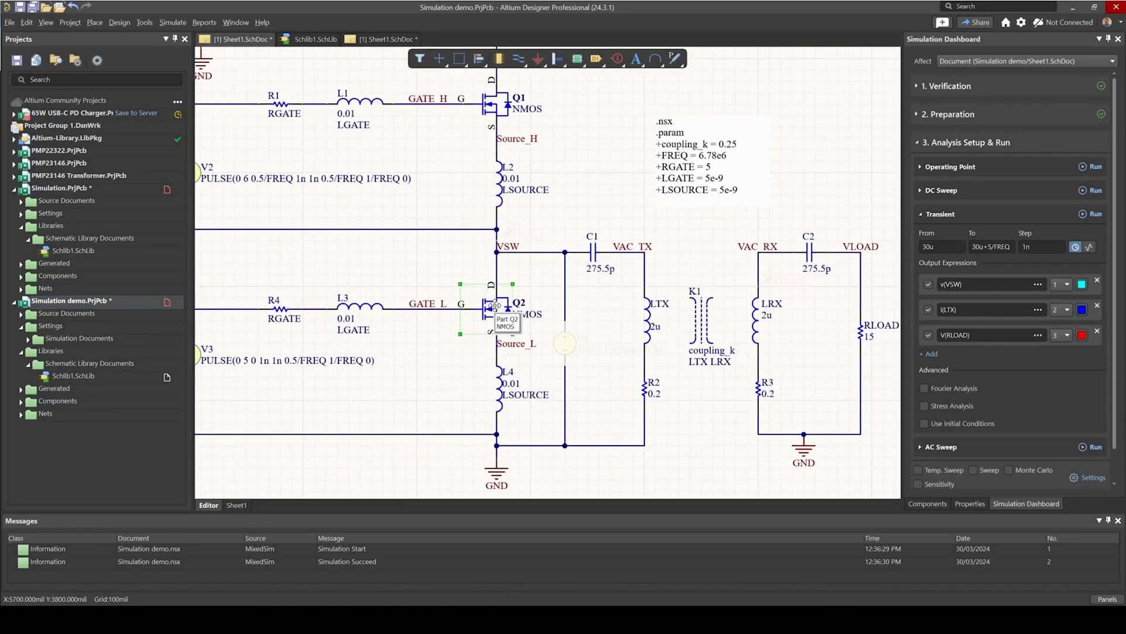
{"action": "scroll", "coordinate": [494, 304], "scroll_direction": "down", "scroll_amount": 1, "text": "ctrl"}
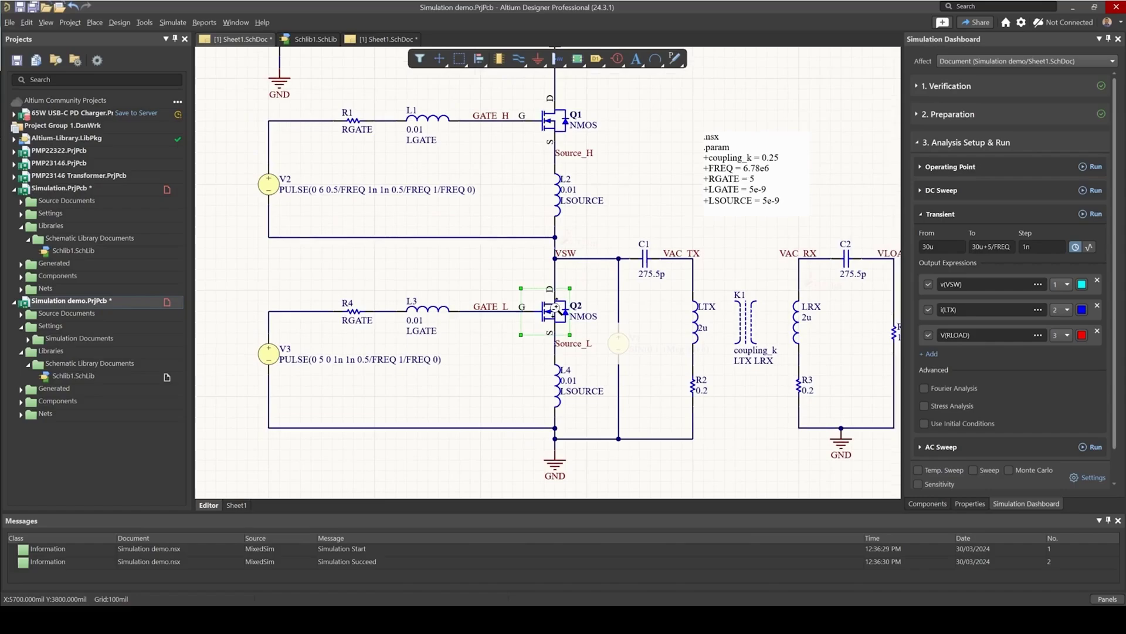
Review the simulation sources and probes list, selecting Q1 and bringing V1, V2, V3 into view
{"action": "left_click", "coordinate": [675, 60]}
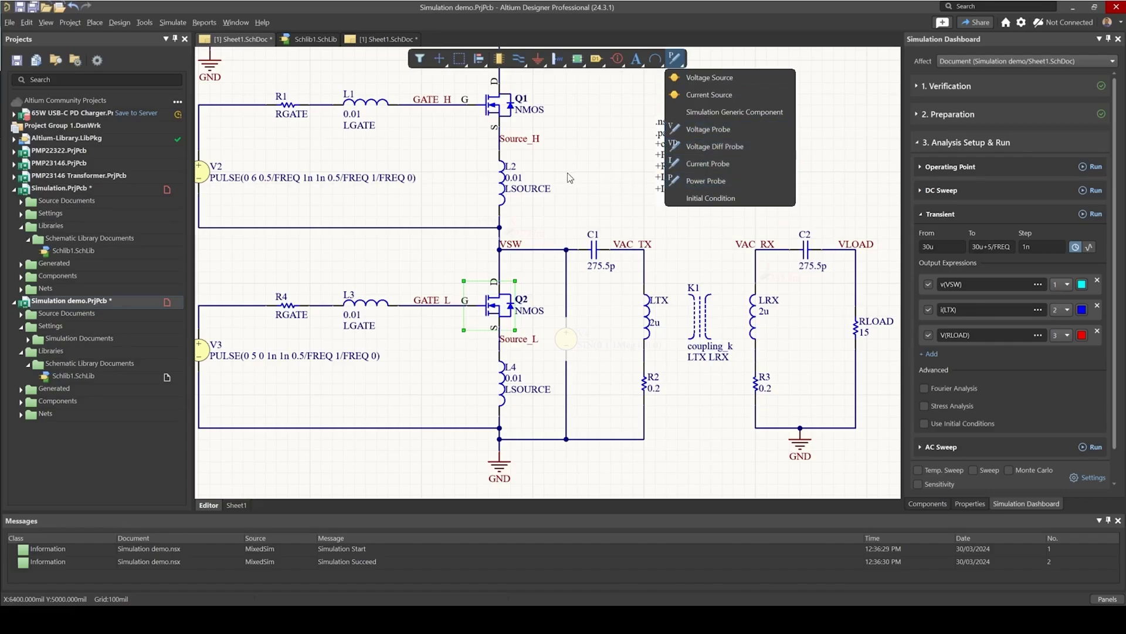
{"action": "right_click_drag", "start_coordinate": [576, 164], "coordinate": [555, 201]}
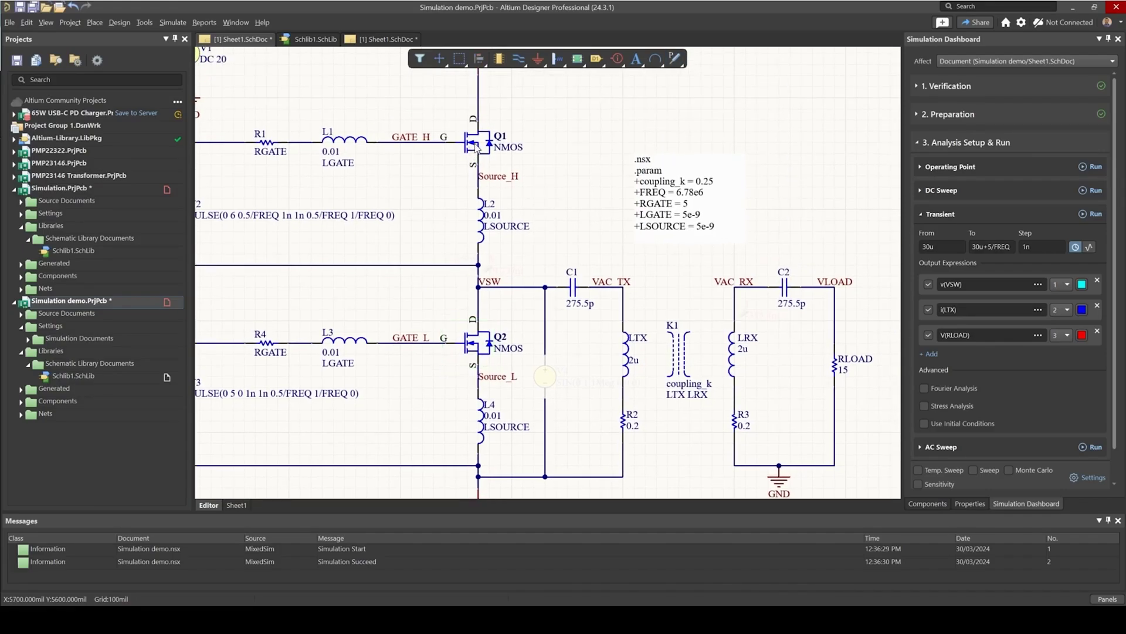
{"action": "left_click", "coordinate": [474, 143]}
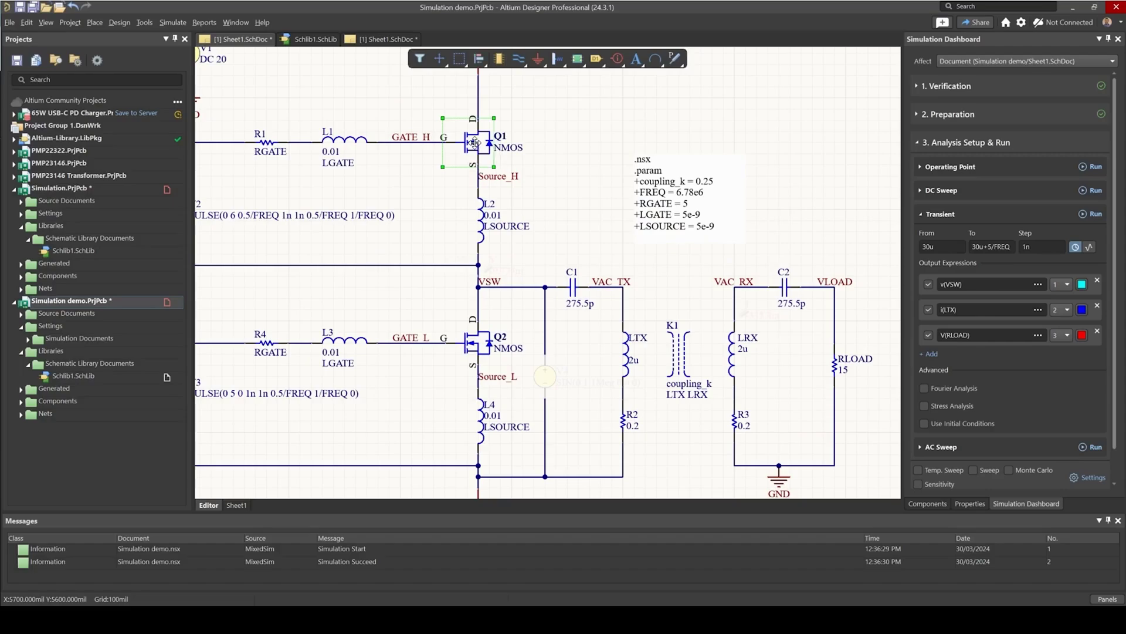
{"action": "right_click_drag", "start_coordinate": [457, 182], "coordinate": [447, 213]}
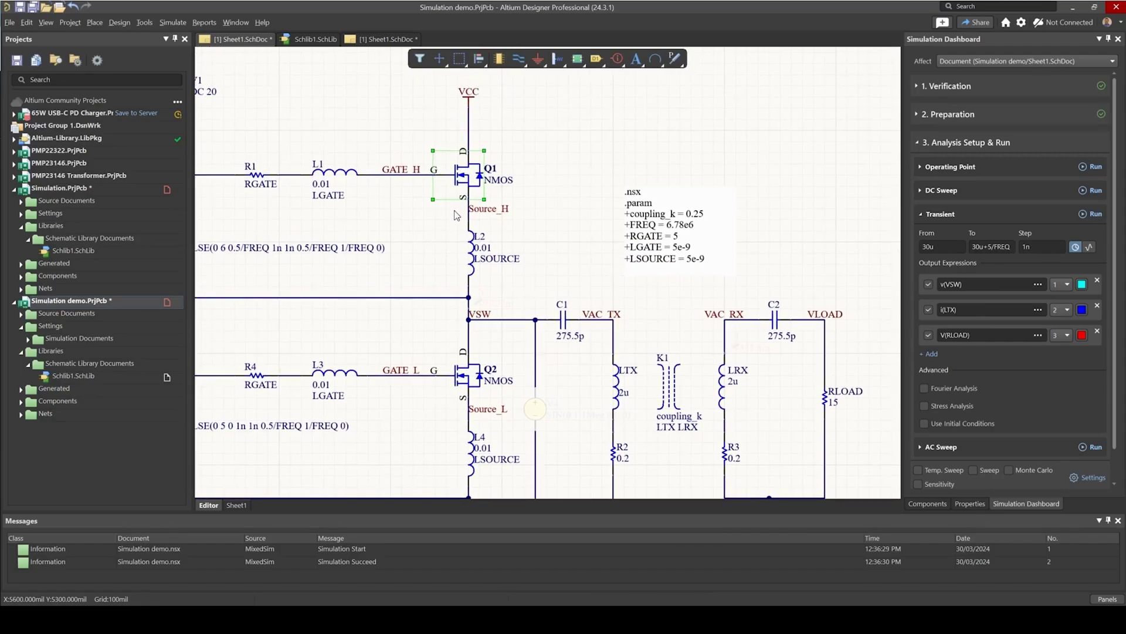
{"action": "right_click_drag", "start_coordinate": [468, 253], "coordinate": [504, 237]}
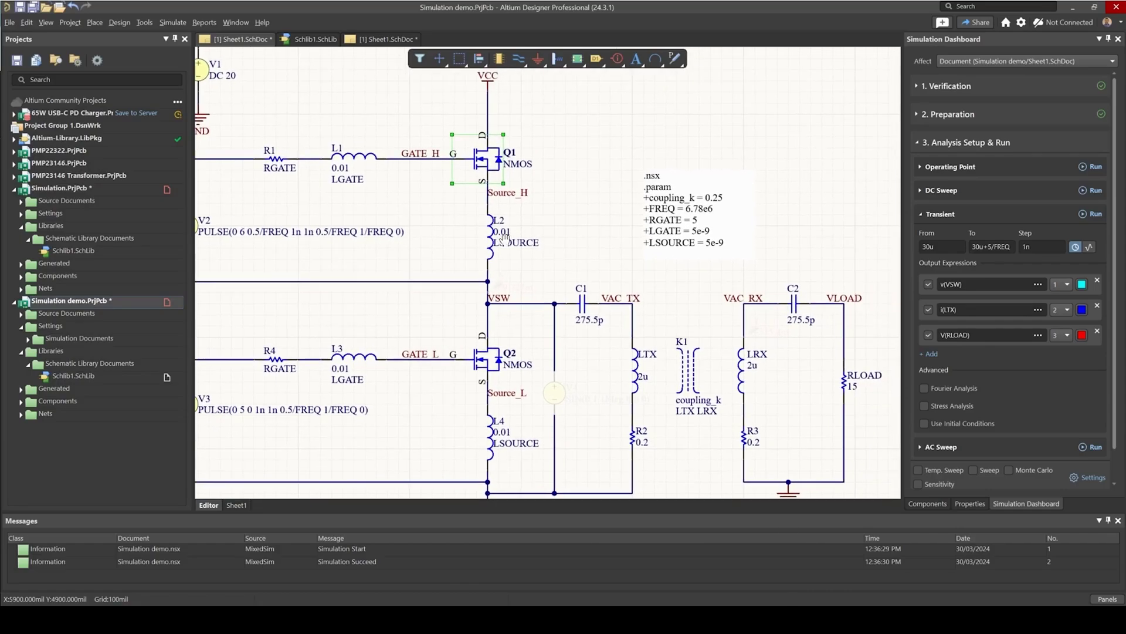
Assign i(LTX) to plot 1 and V(RLOAD) to plot 2 in the Transient outputs
{"action": "scroll", "coordinate": [505, 238], "scroll_direction": "down", "scroll_amount": 1, "text": "ctrl"}
{"action": "scroll", "coordinate": [959, 344], "scroll_direction": "down", "scroll_amount": 1}
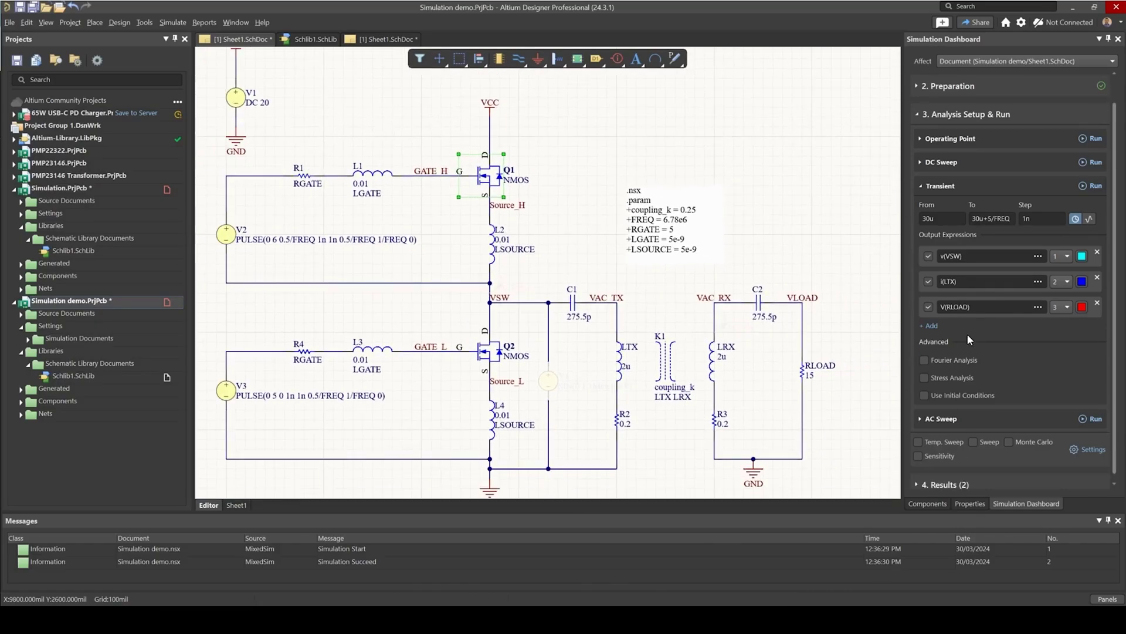
{"action": "scroll", "coordinate": [344, 245], "scroll_direction": "up", "scroll_amount": 2}
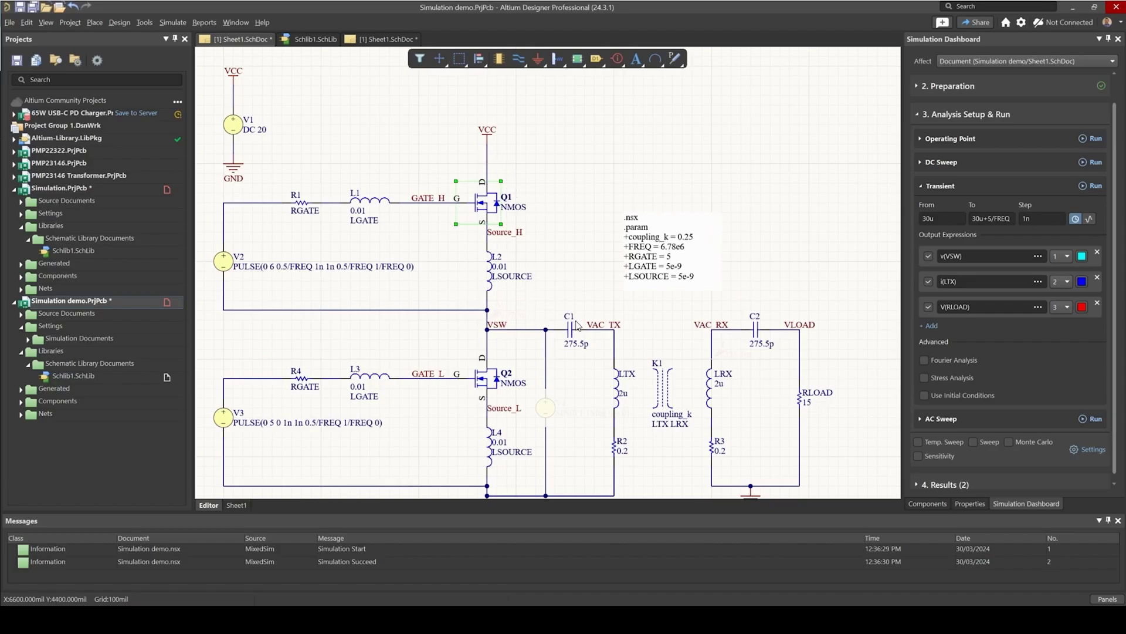
{"action": "scroll", "coordinate": [577, 325], "scroll_direction": "down", "scroll_amount": 3}
{"action": "scroll", "coordinate": [760, 325], "scroll_direction": "down", "scroll_amount": 1}
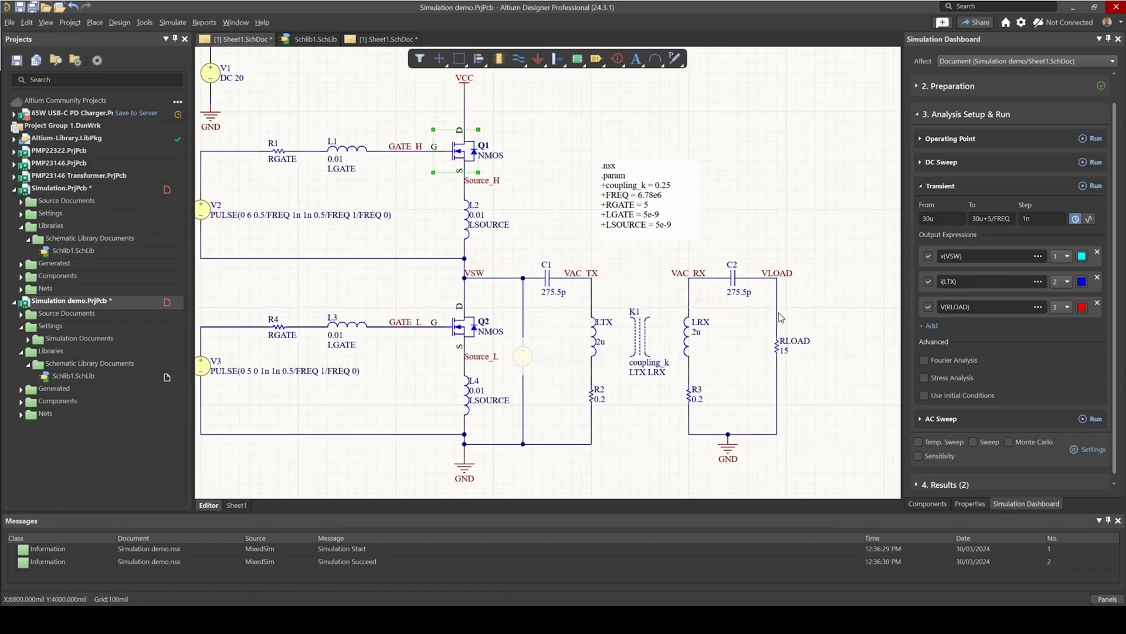
{"action": "left_click", "coordinate": [1065, 283]}
{"action": "left_click", "coordinate": [1056, 297]}
{"action": "left_click", "coordinate": [1054, 308]}
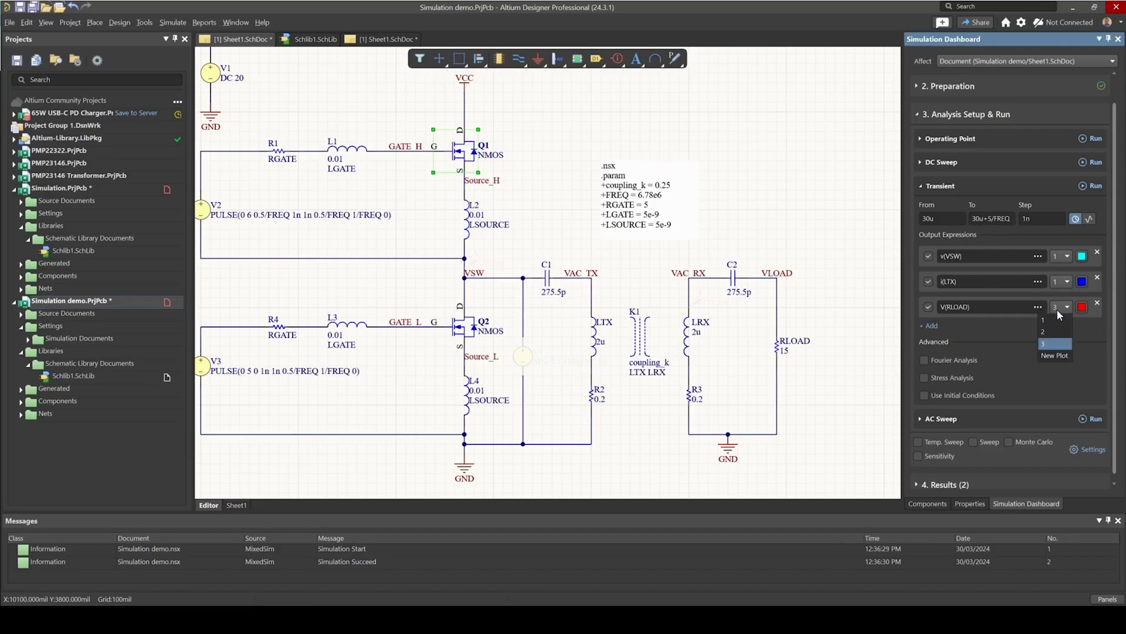
{"action": "left_click", "coordinate": [1046, 332]}
Add a new blank transient output expression row
{"action": "left_click", "coordinate": [931, 326]}
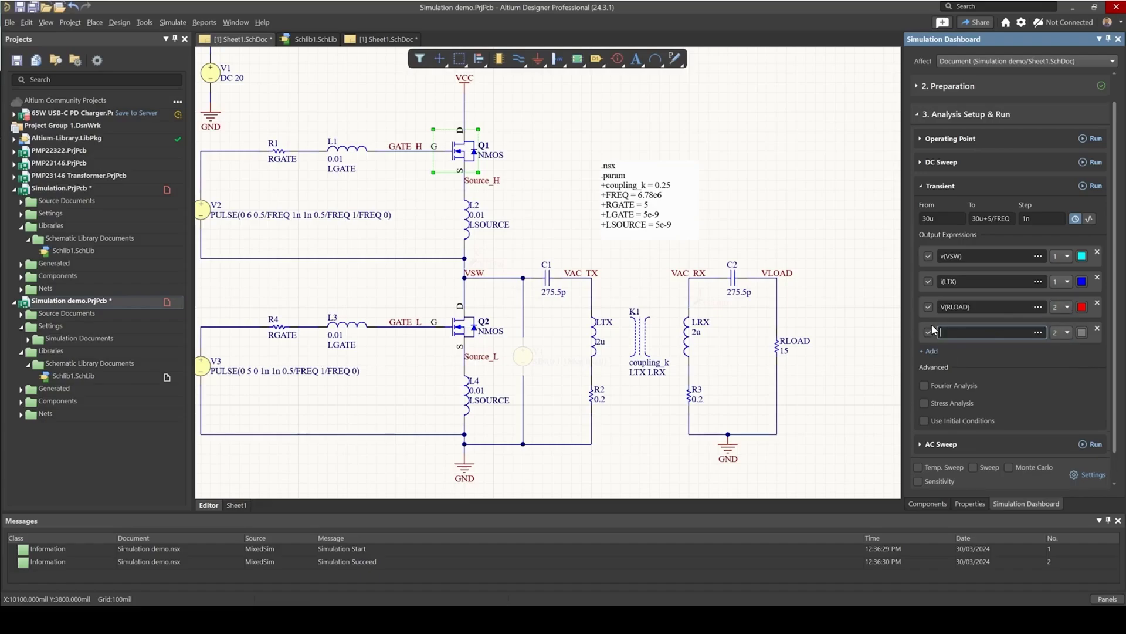
{"action": "scroll", "coordinate": [267, 217], "scroll_direction": "left", "scroll_amount": 2, "text": "shift"}
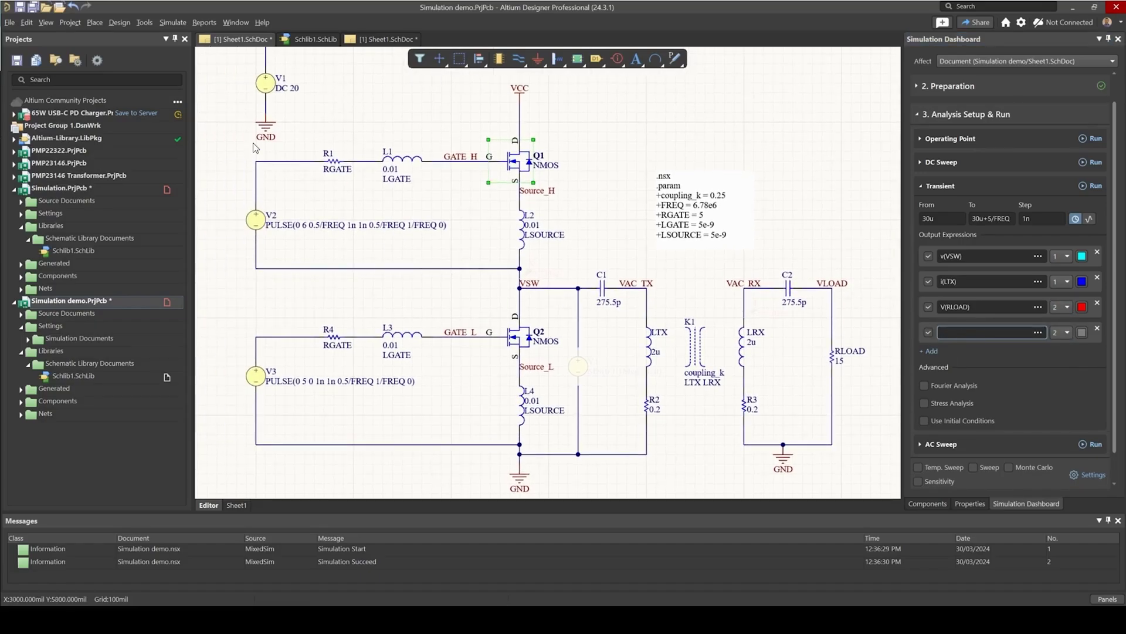
{"action": "scroll", "coordinate": [254, 198], "scroll_direction": "up", "scroll_amount": 2}
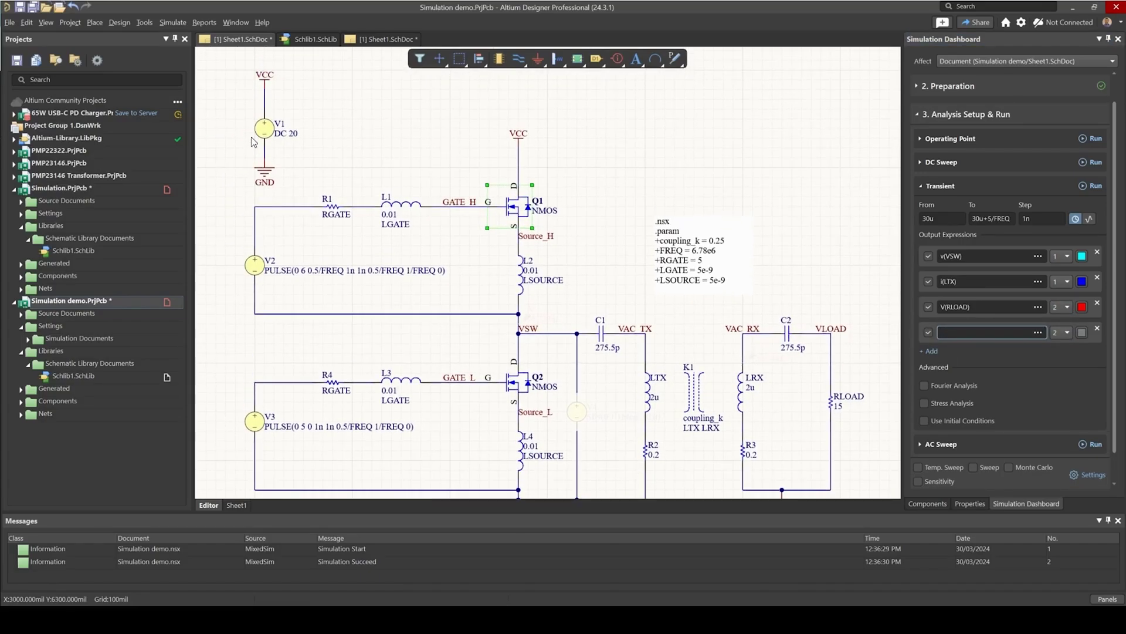
Enter p(V1) as the new output expression and assign it to a new plot 3
{"action": "left_click", "coordinate": [993, 332]}
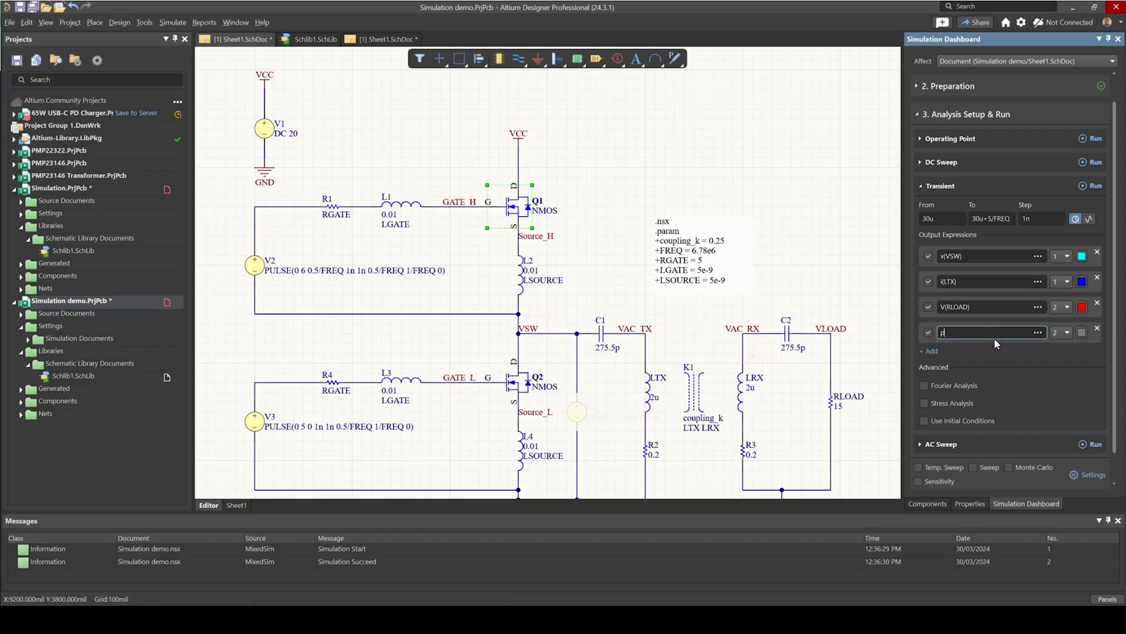
{"action": "type", "text": "p(V1)"}
{"action": "left_click", "coordinate": [1063, 332]}
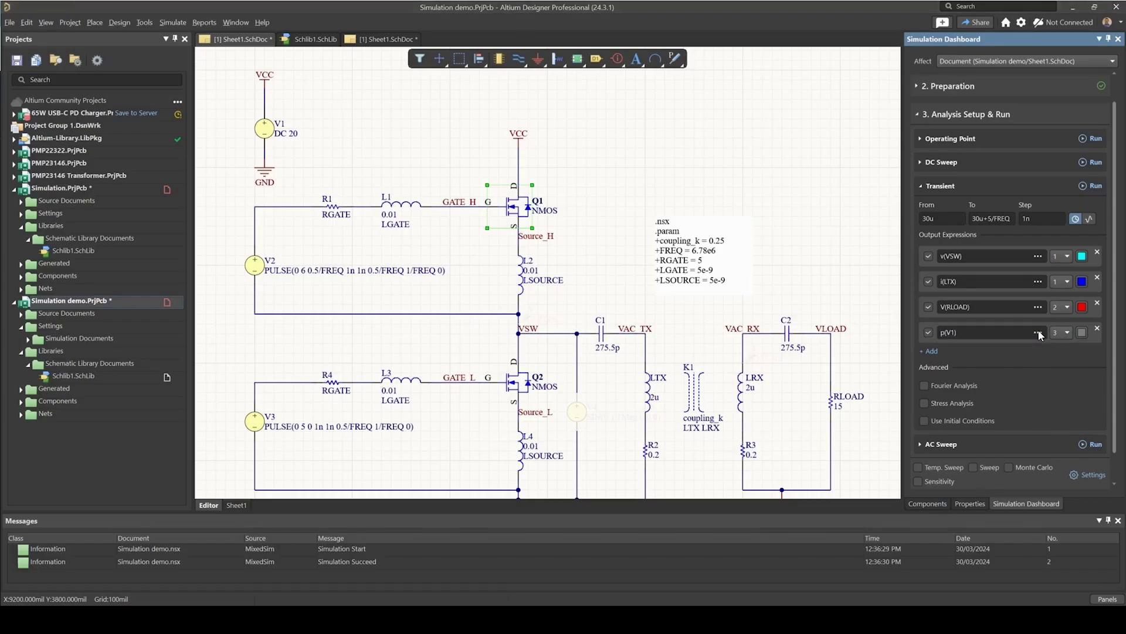
In Add Output Expression, name p(V1) 'Power Source' with units W
{"action": "left_click", "coordinate": [1038, 332]}
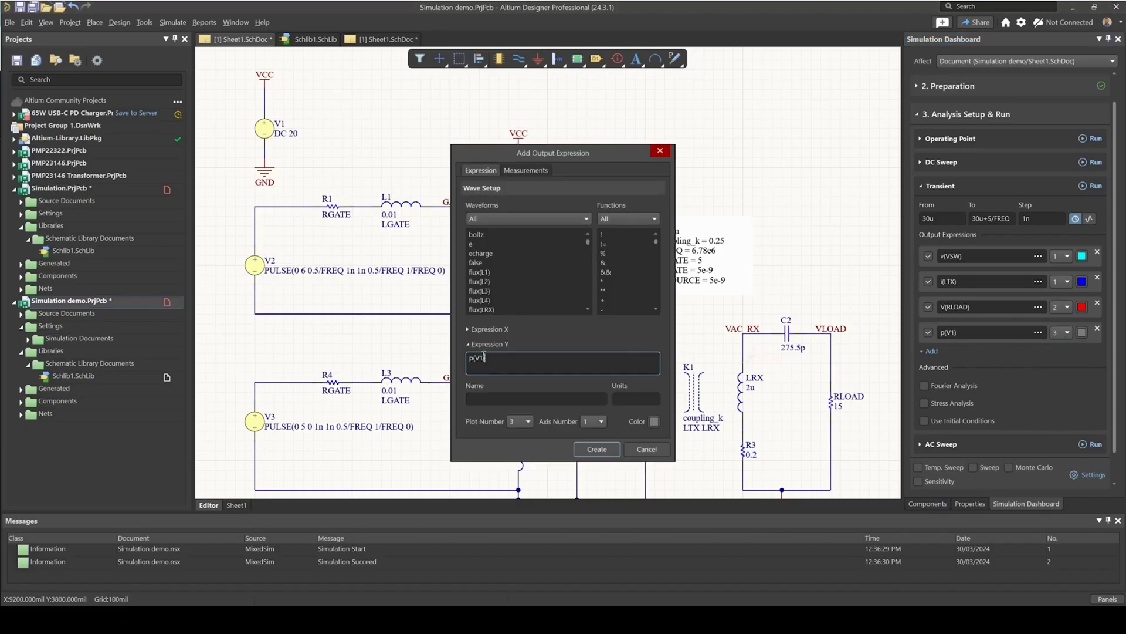
{"action": "left_click", "coordinate": [494, 397]}
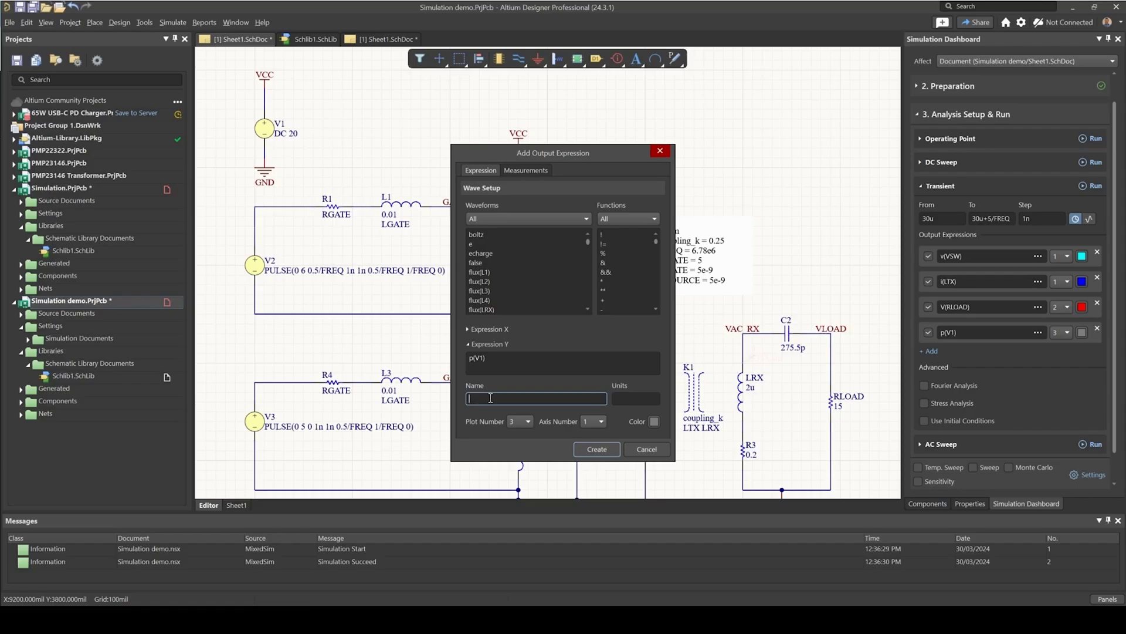
{"action": "type", "text": "Power Source"}
{"action": "key", "text": "Tab"}
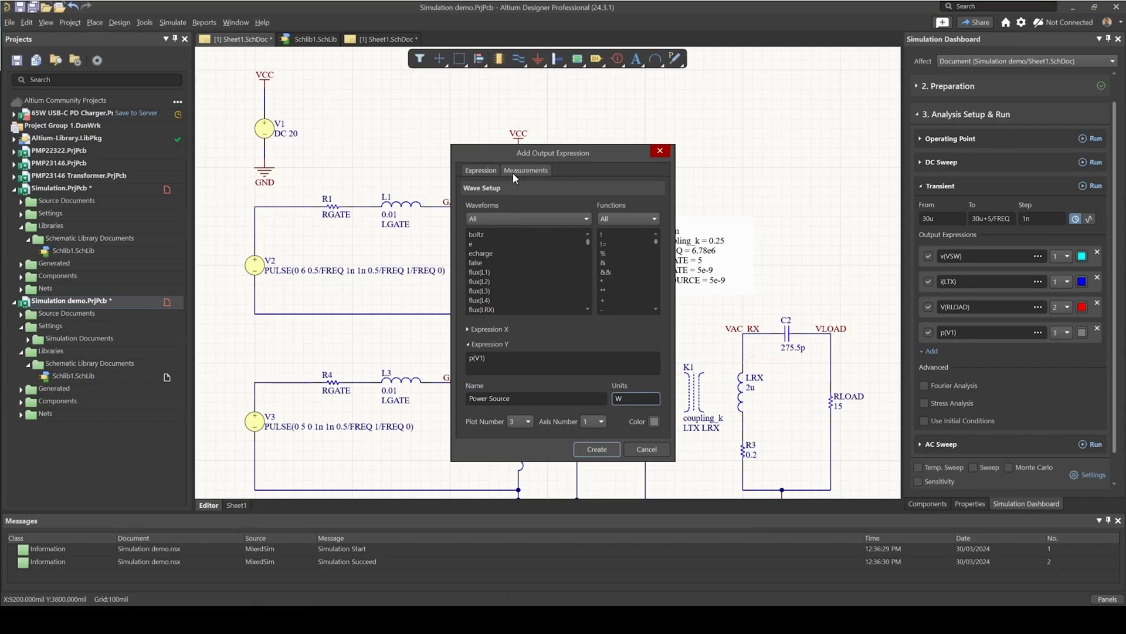
{"action": "left_click", "coordinate": [469, 366]}
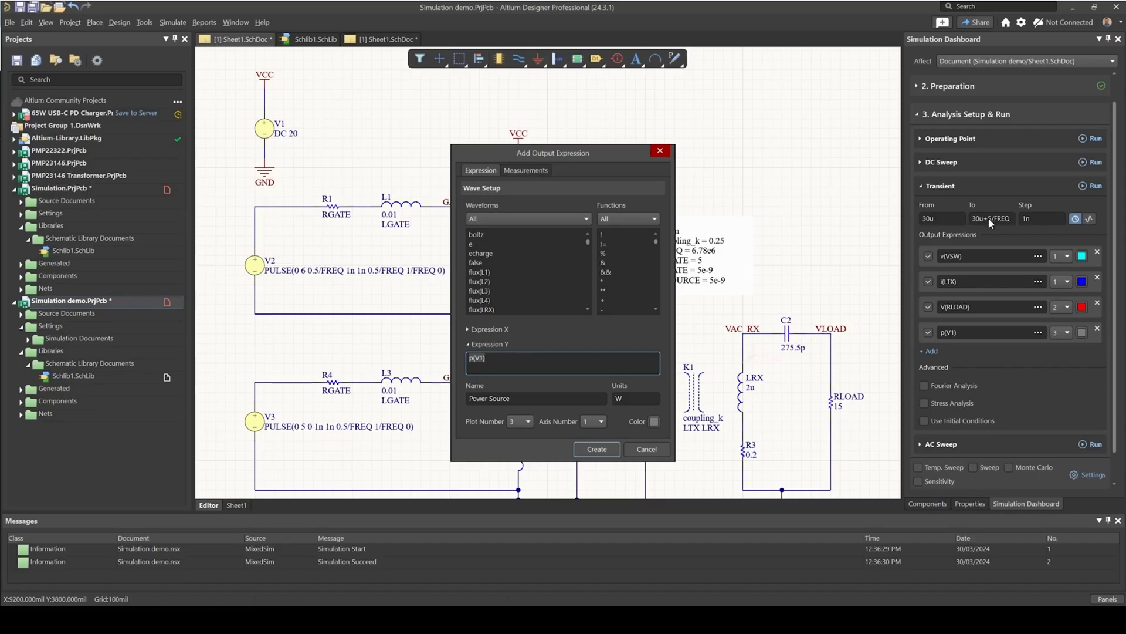
Add an AVG measurement named AVG PWR SOURCE to p(V1) and create the expression
{"action": "left_click", "coordinate": [515, 171]}
{"action": "left_click", "coordinate": [577, 322]}
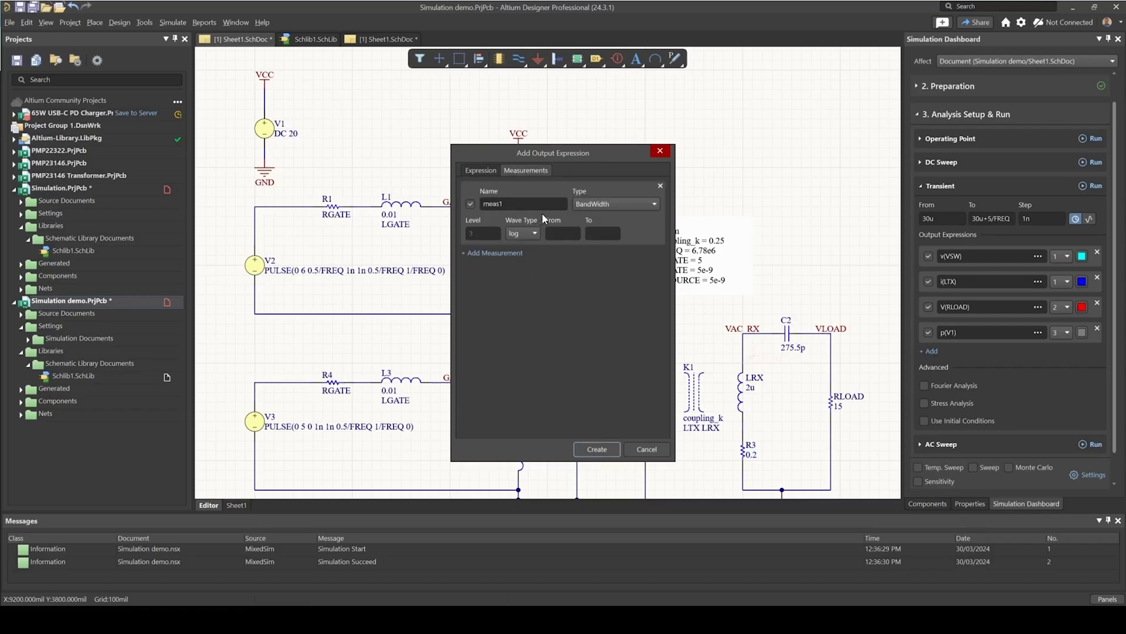
{"action": "double_click", "coordinate": [527, 203]}
{"action": "type", "text": "AVG PWR SOURCE"}
{"action": "left_click", "coordinate": [627, 203]}
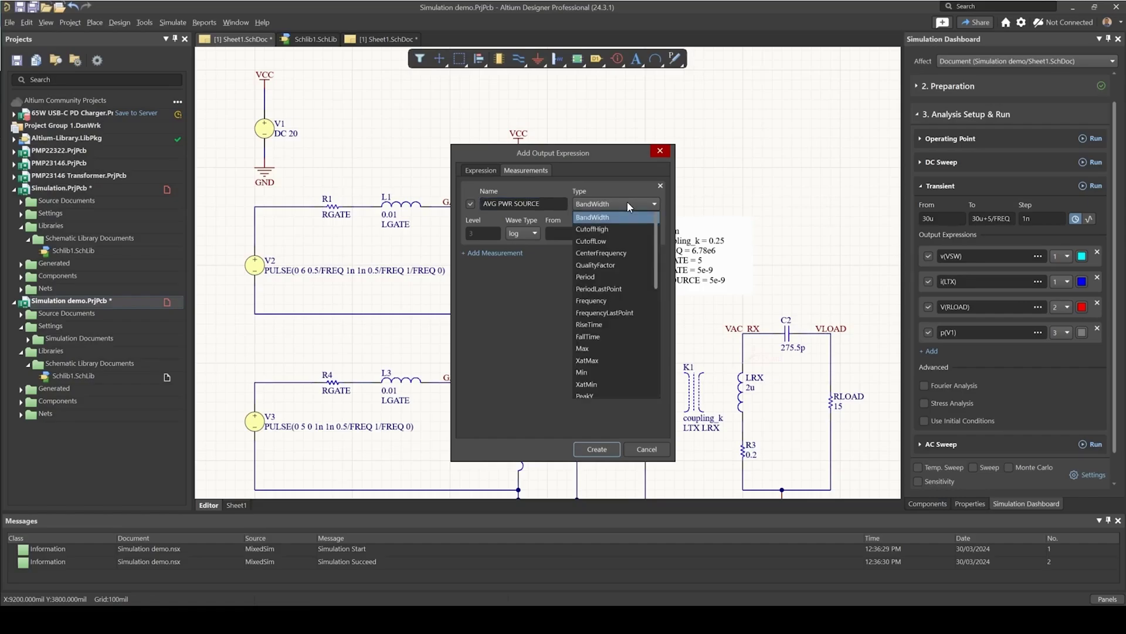
{"action": "scroll", "coordinate": [614, 255], "scroll_direction": "down", "scroll_amount": 5}
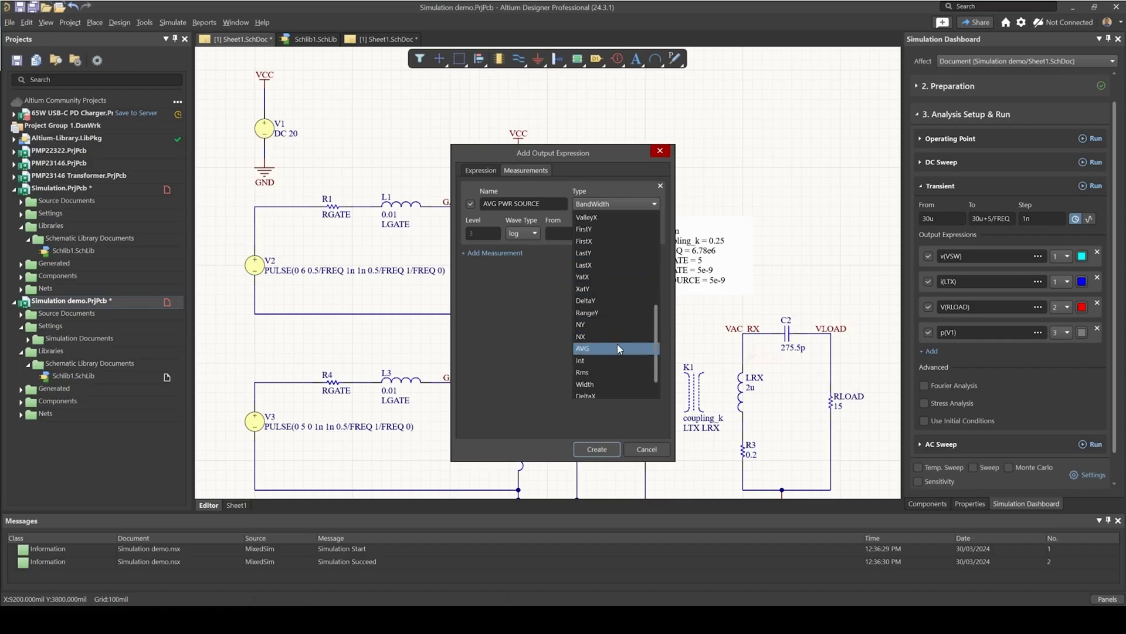
{"action": "left_click", "coordinate": [616, 348]}
{"action": "left_click", "coordinate": [484, 233]}
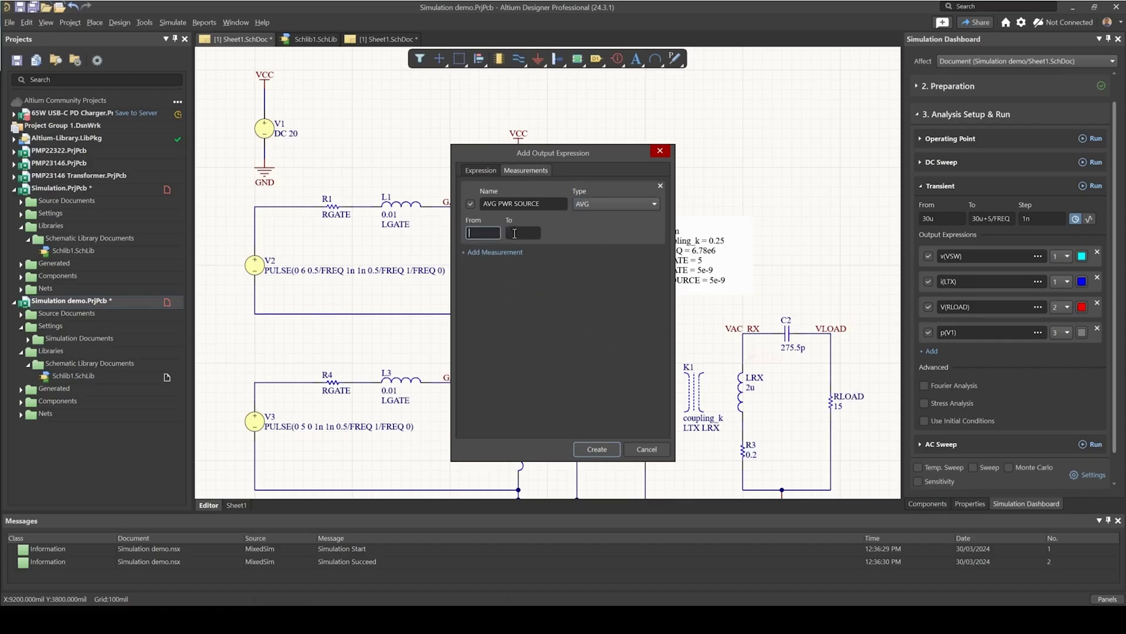
{"action": "key", "text": "Tab"}
{"action": "left_click", "coordinate": [594, 449]}
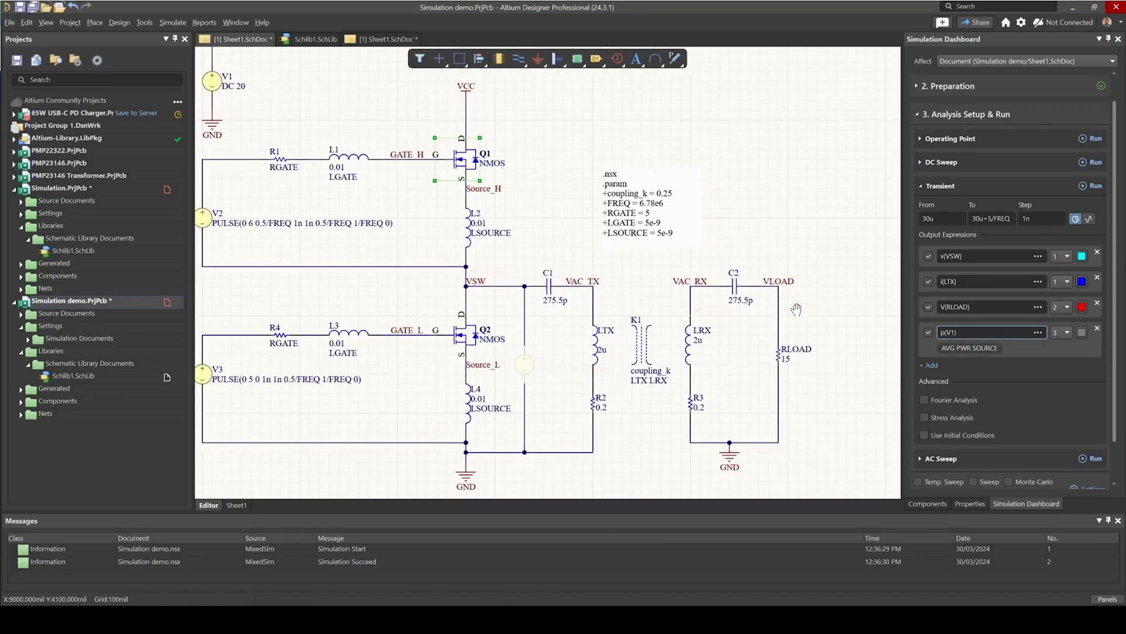
Add a p(RLOAD) output expression, then zoom and pan the schematic onto Q2
{"action": "left_click", "coordinate": [931, 366]}
{"action": "type", "text": "p(RLOAD)"}
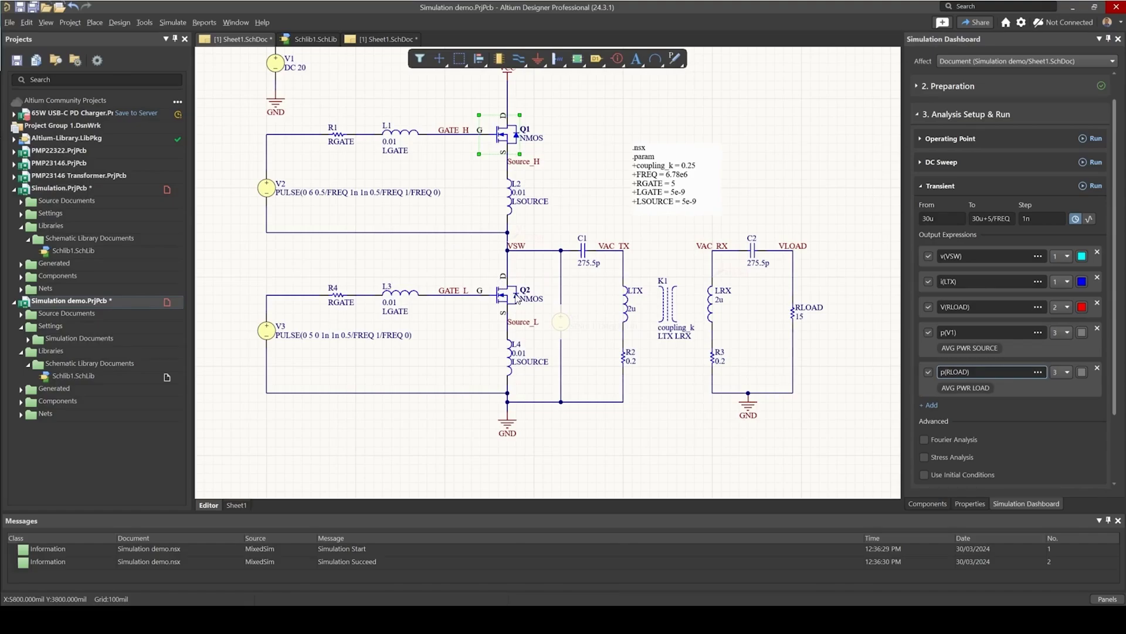
{"action": "scroll", "coordinate": [518, 291], "scroll_direction": "up", "scroll_amount": 2, "text": "ctrl"}
{"action": "scroll", "coordinate": [518, 291], "scroll_direction": "up", "scroll_amount": 1, "text": "ctrl"}
{"action": "scroll", "coordinate": [522, 295], "scroll_direction": "up", "scroll_amount": 1, "text": "ctrl"}
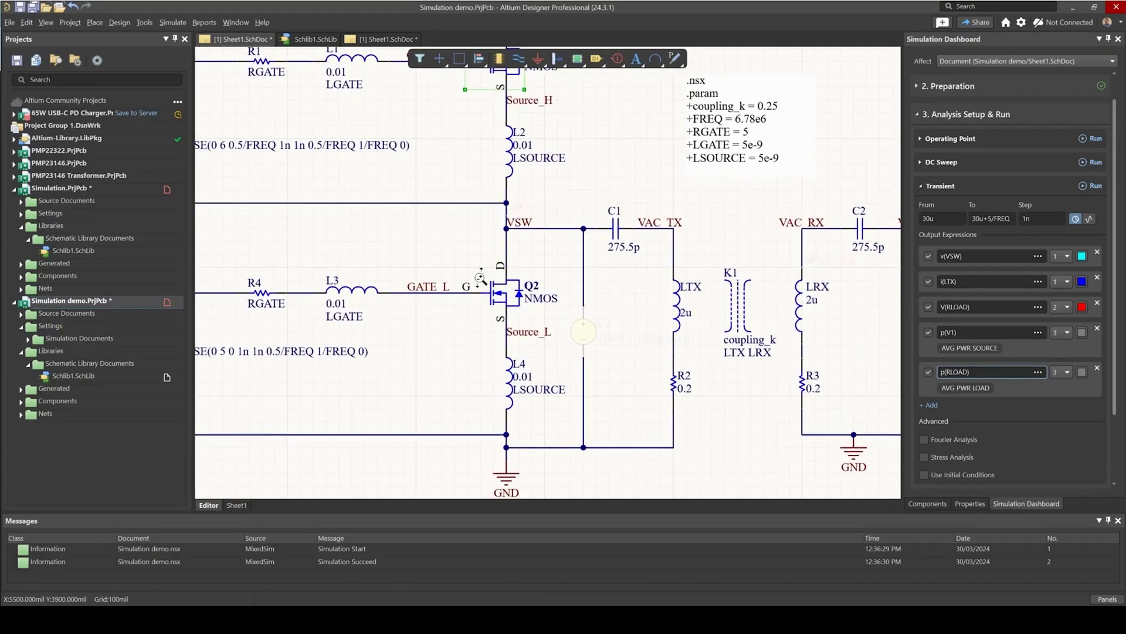
{"action": "scroll", "coordinate": [514, 286], "scroll_direction": "up", "scroll_amount": 1, "text": "ctrl"}
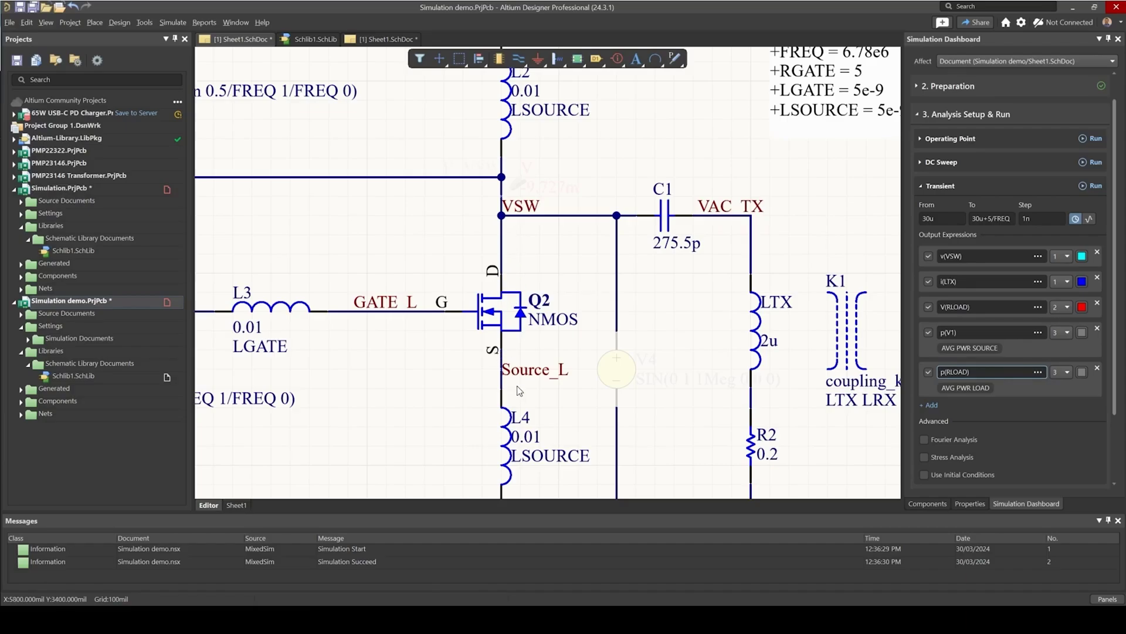
{"action": "right_click_drag", "start_coordinate": [510, 340], "coordinate": [581, 300]}
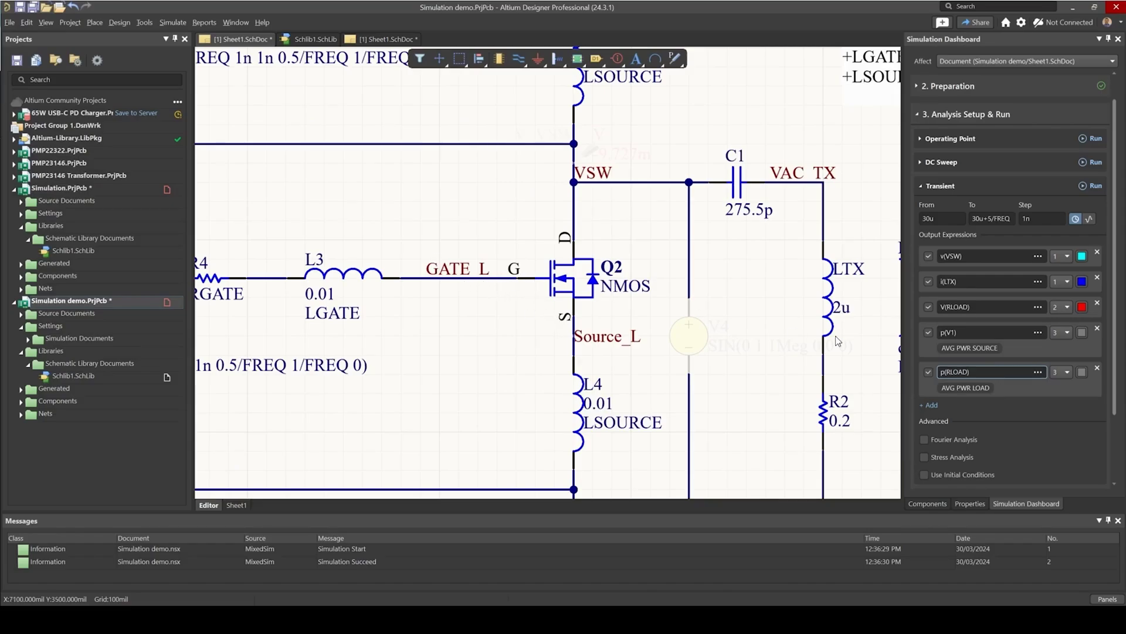
Add another output expression row and open its settings dialog beside Q2
{"action": "left_click", "coordinate": [933, 407]}
{"action": "left_click", "coordinate": [933, 406]}
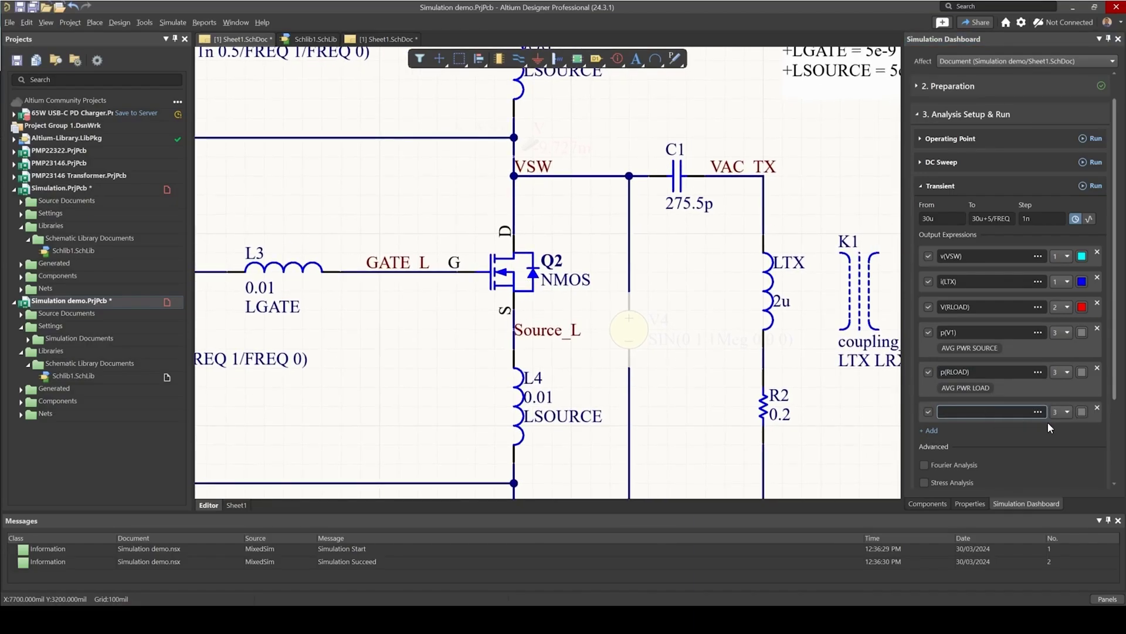
{"action": "left_click", "coordinate": [1036, 411]}
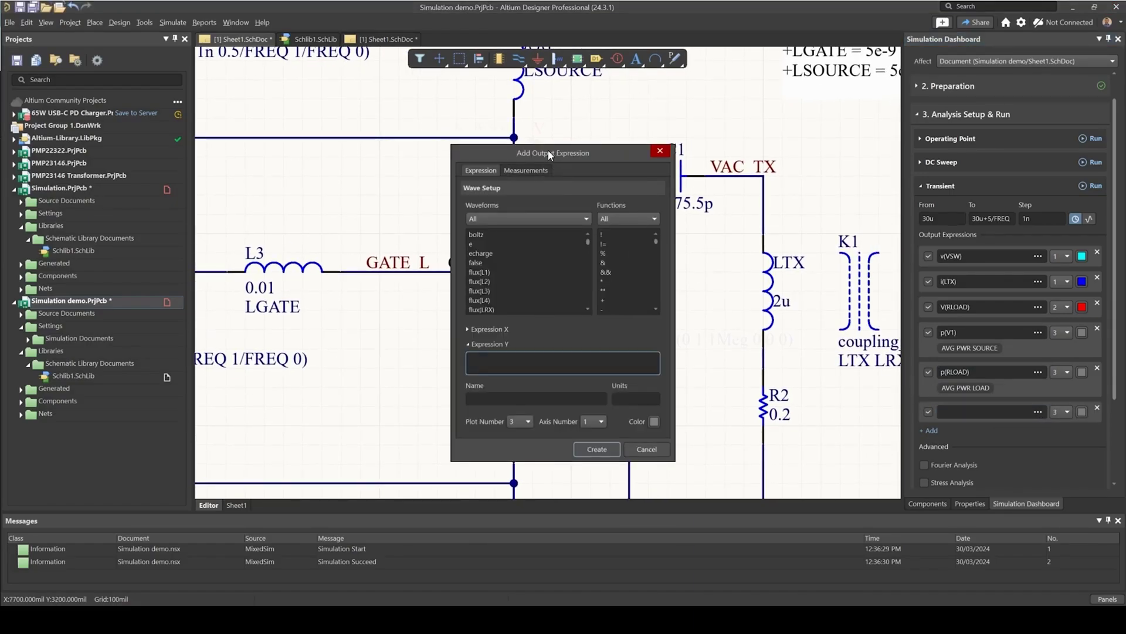
{"action": "left_click_drag", "start_coordinate": [548, 149], "coordinate": [710, 127]}
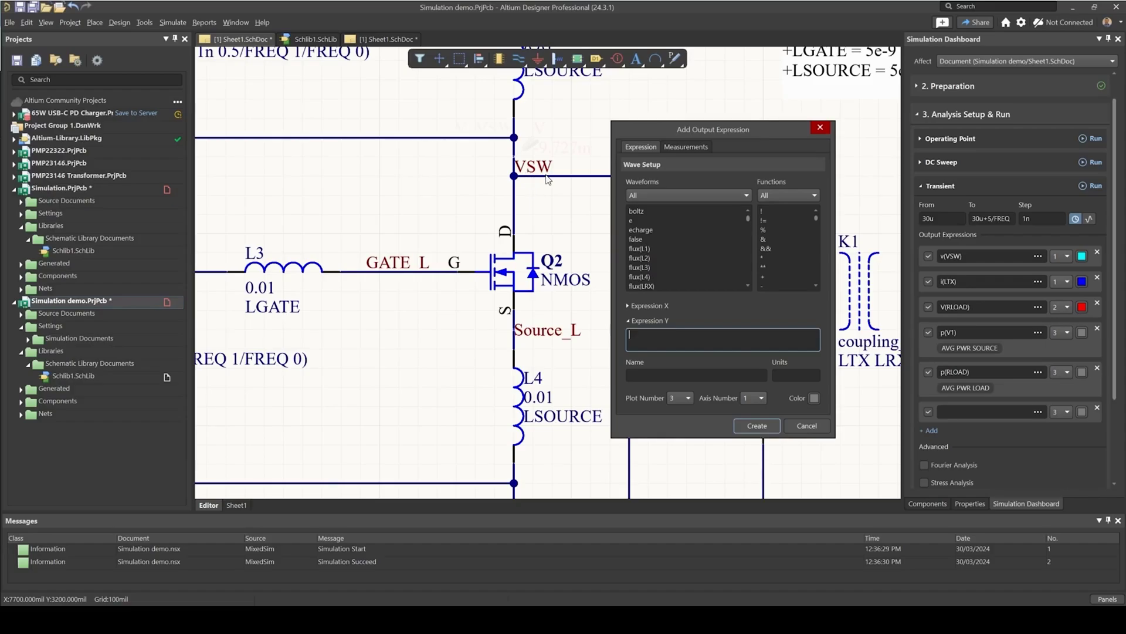
Enter (v(VSW)-v(Source_L))*i(Q2:1) + (v(GATE_L)-v(Source_L))*i(Q2:2), named Power Q2
{"action": "type", "text": "(v(VSW)-v(Source_L))"}
{"action": "type", "text": "Q"}
{"action": "type", "text": "(v(GATE_L)-v(Source_L))*i(Q2:2)"}
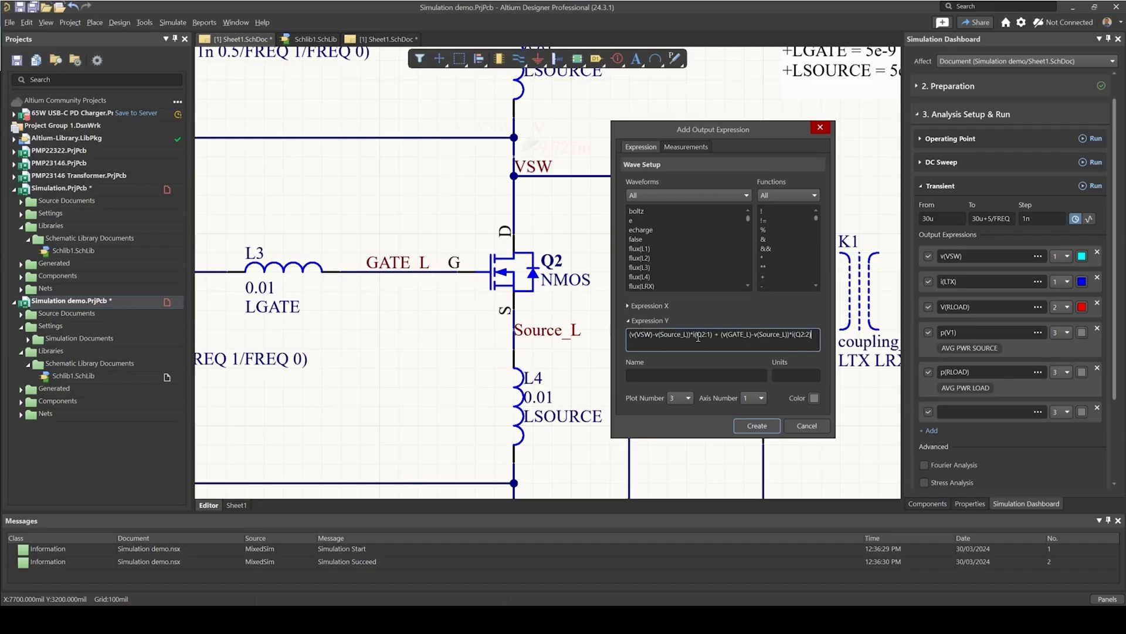
{"action": "left_click", "coordinate": [670, 369]}
{"action": "type", "text": "Power"}
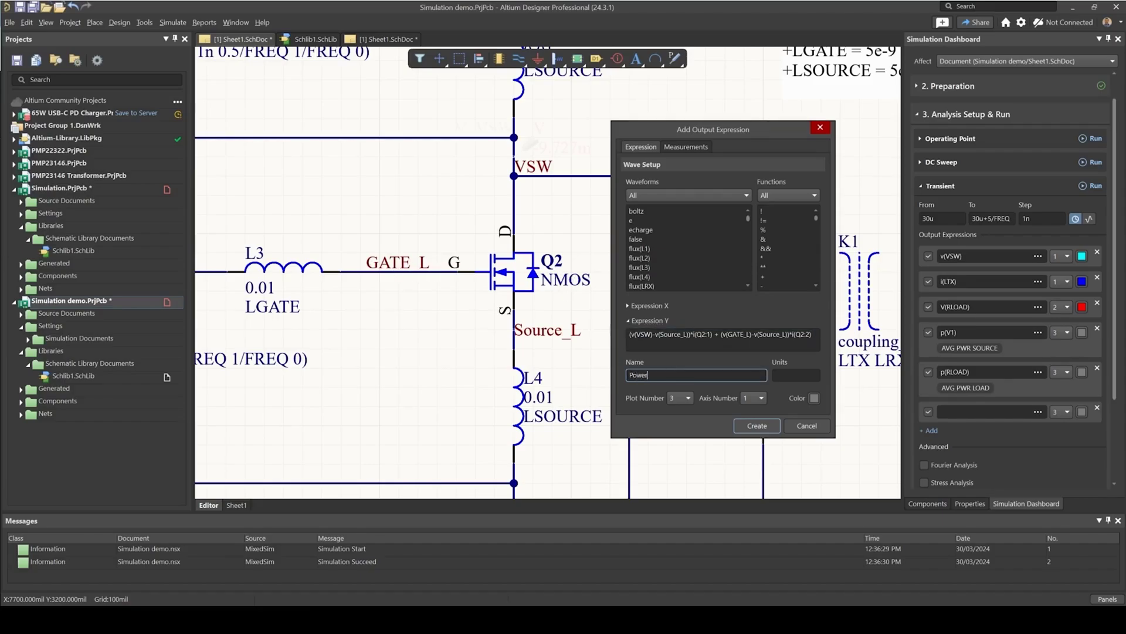
{"action": "type", "text": " Q2"}
{"action": "left_click", "coordinate": [798, 376]}
Add an AVG measurement named AVG PWR Q2 and create the Power Q2 expression
{"action": "left_click", "coordinate": [676, 148]}
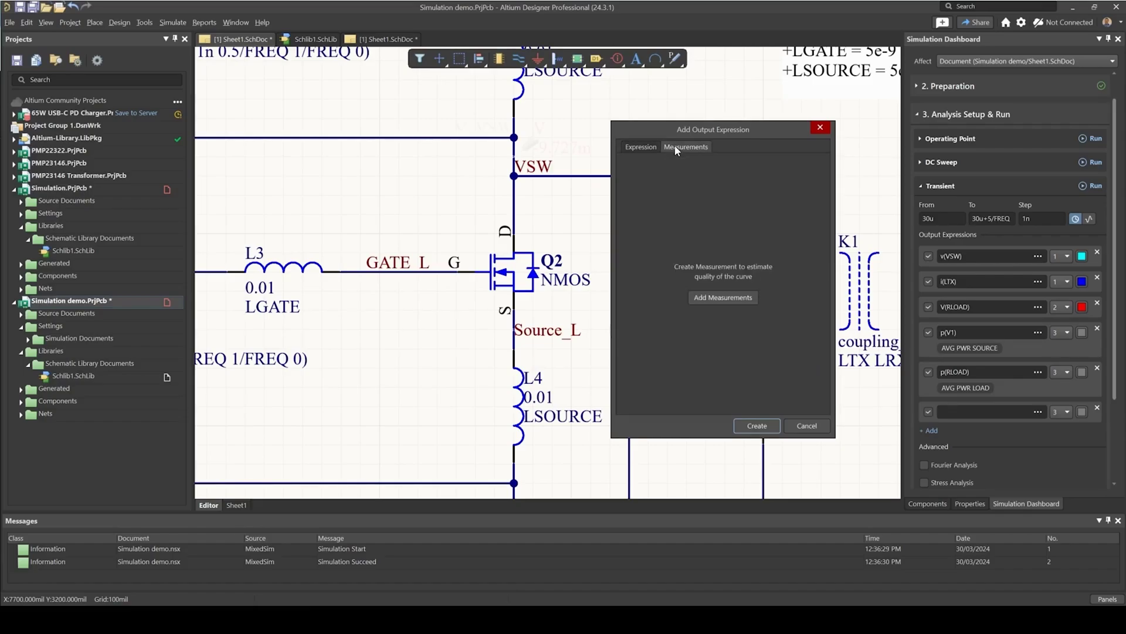
{"action": "left_click", "coordinate": [725, 298]}
{"action": "double_click", "coordinate": [673, 180]}
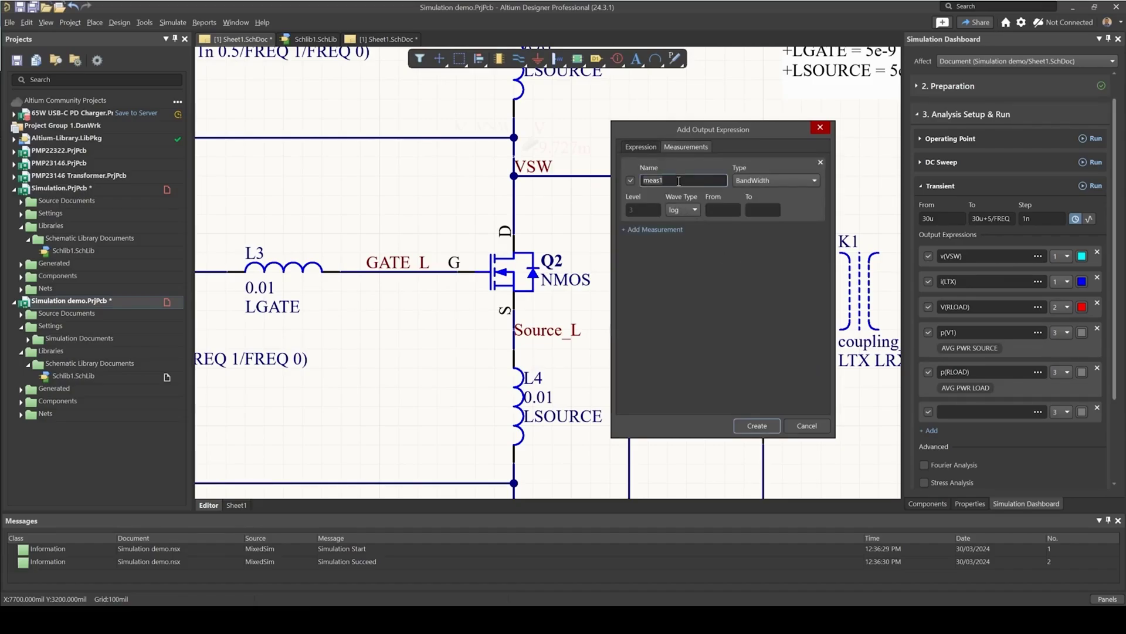
{"action": "type", "text": "AVG PWR O"}
{"action": "type", "text": "2"}
{"action": "left_click", "coordinate": [762, 180]}
{"action": "scroll", "coordinate": [764, 215], "scroll_direction": "down", "scroll_amount": 5}
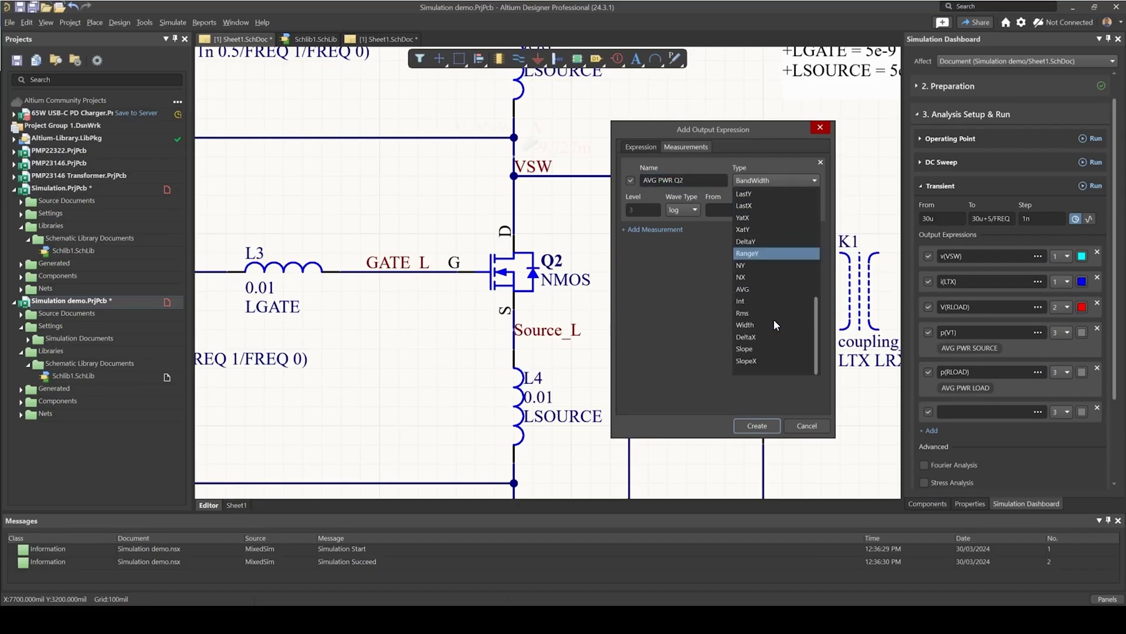
{"action": "scroll", "coordinate": [767, 309], "scroll_direction": "down", "scroll_amount": 1}
{"action": "left_click", "coordinate": [765, 298]}
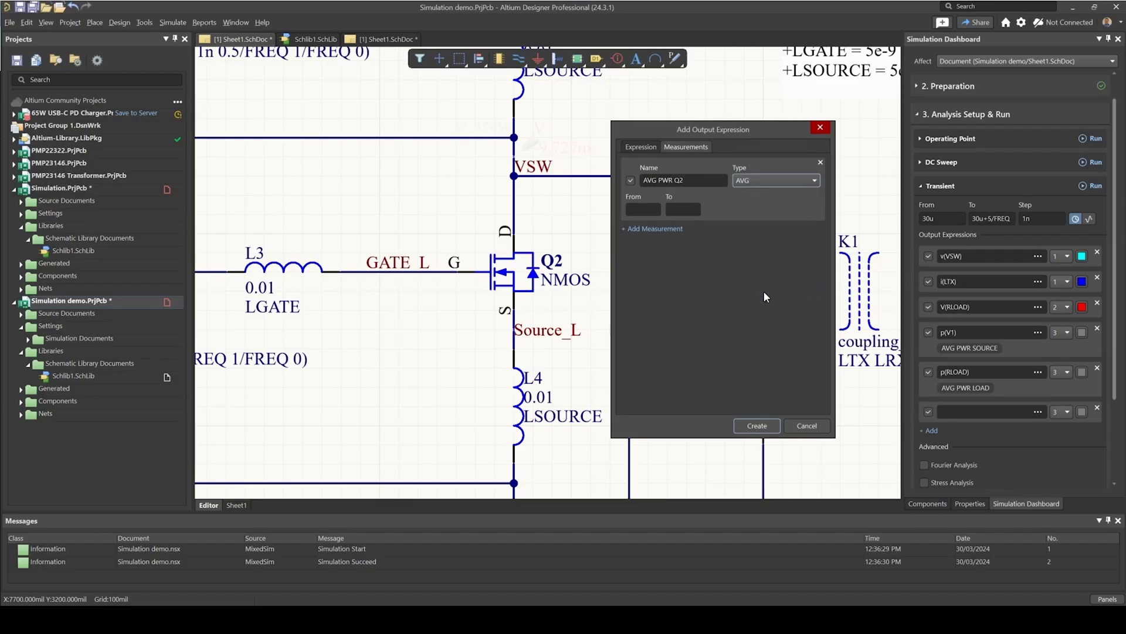
{"action": "left_click", "coordinate": [760, 425]}
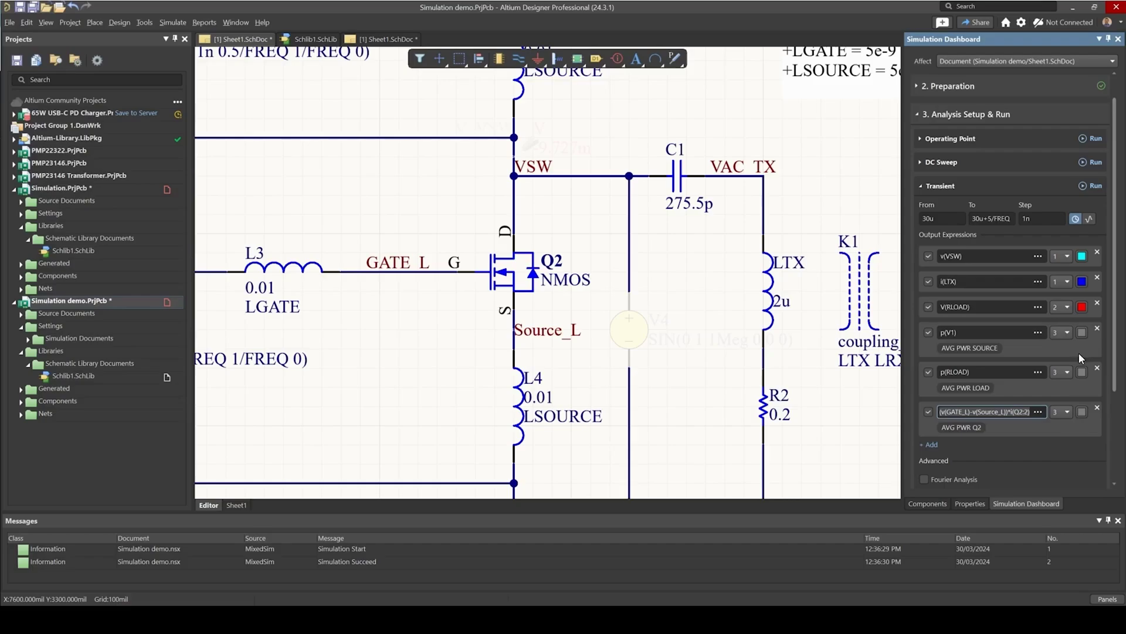
Colour the source power trace green, load power red and Q2 power light blue
{"action": "left_click", "coordinate": [1082, 332]}
{"action": "left_click", "coordinate": [1021, 364]}
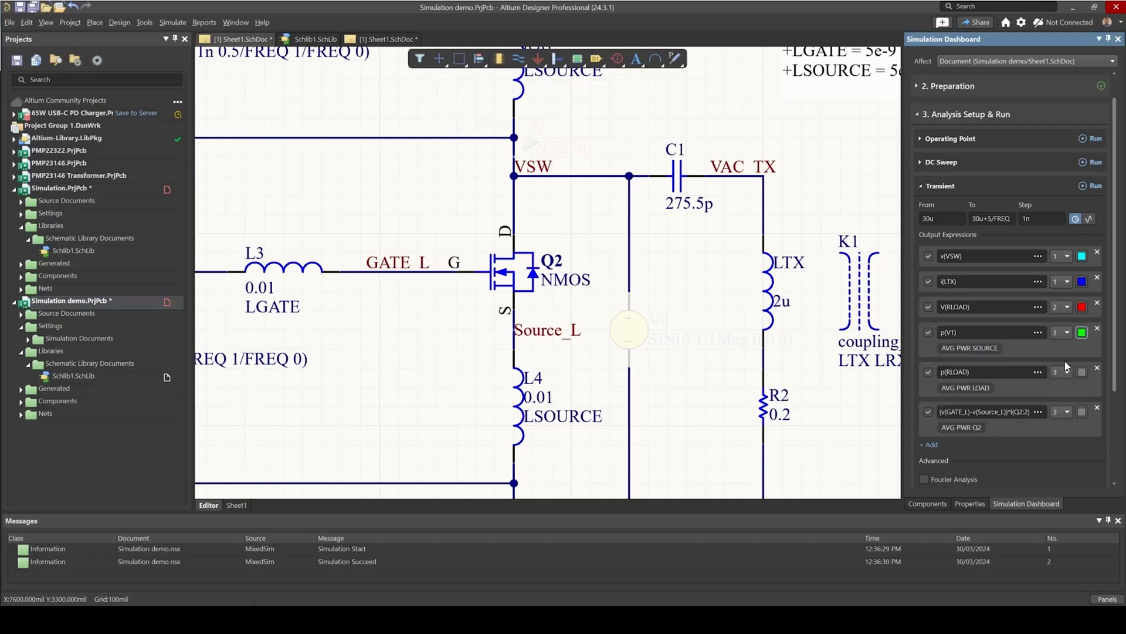
{"action": "left_click", "coordinate": [1081, 372]}
{"action": "left_click", "coordinate": [975, 395]}
{"action": "left_click", "coordinate": [1083, 409]}
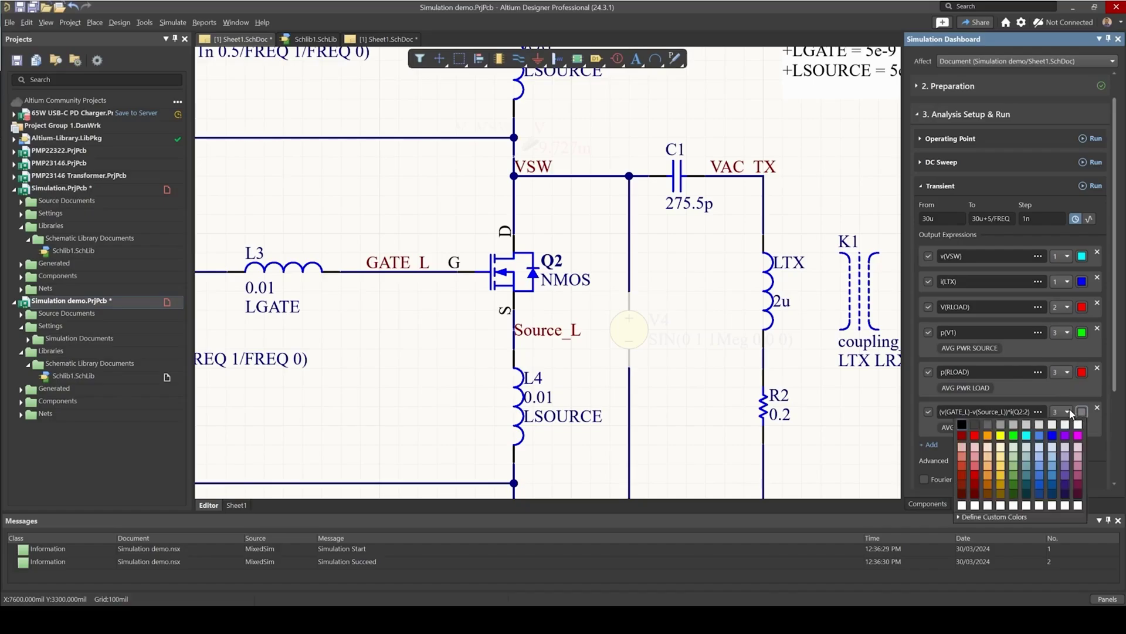
{"action": "left_click", "coordinate": [1042, 435]}
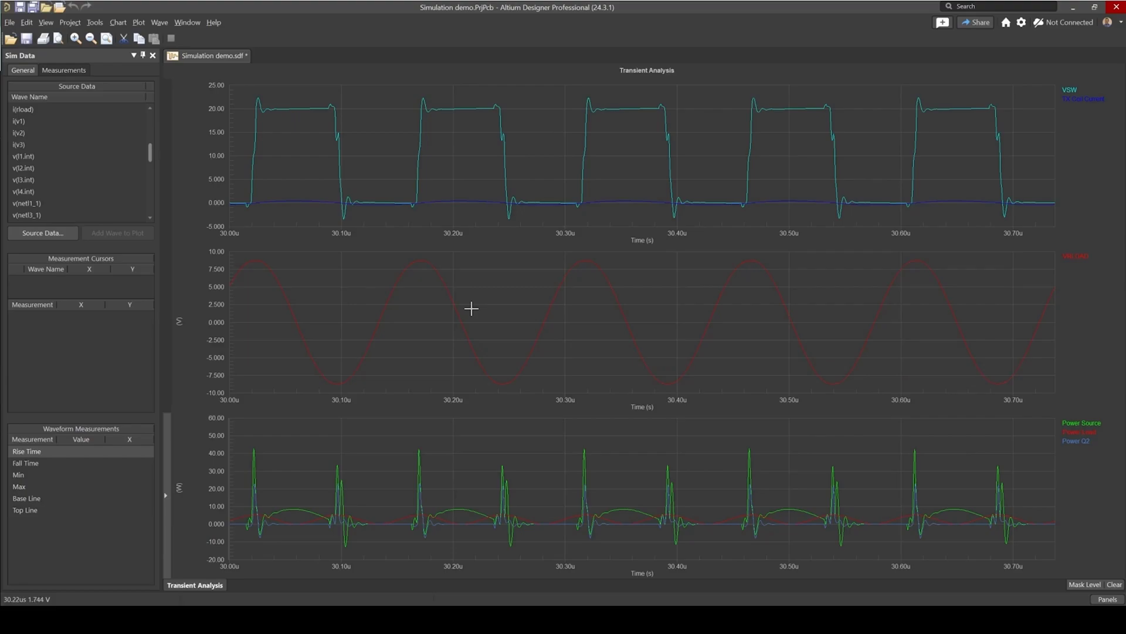
Check the average powers in Measurements: source 4.078, load 2.622, Q2 712.5m
{"action": "left_click", "coordinate": [58, 72]}
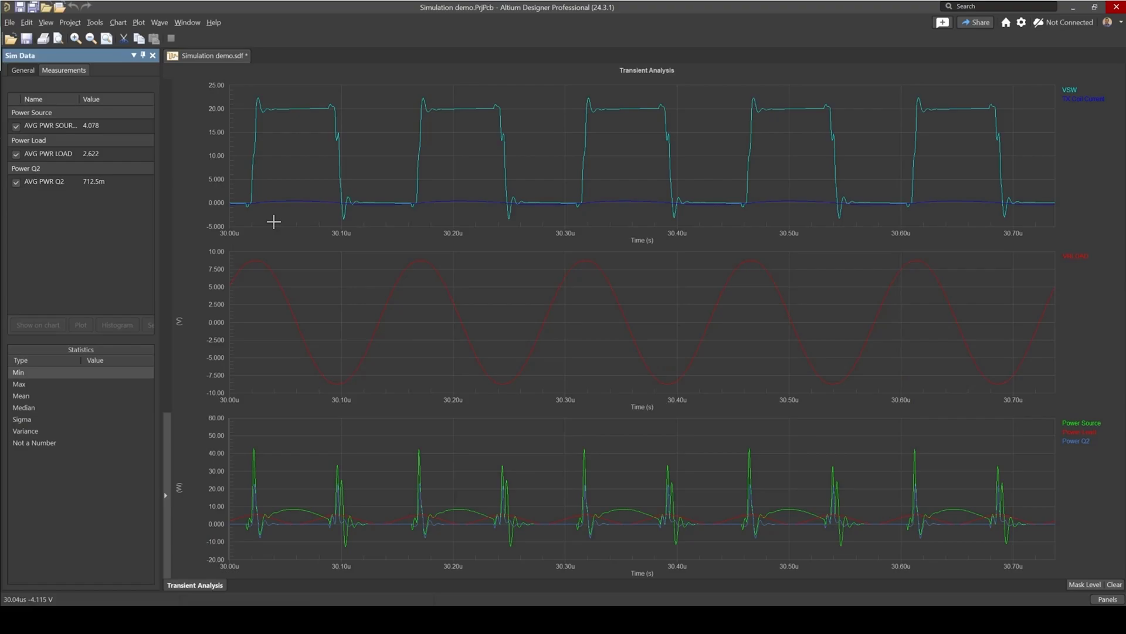
{"action": "left_click", "coordinate": [71, 127]}
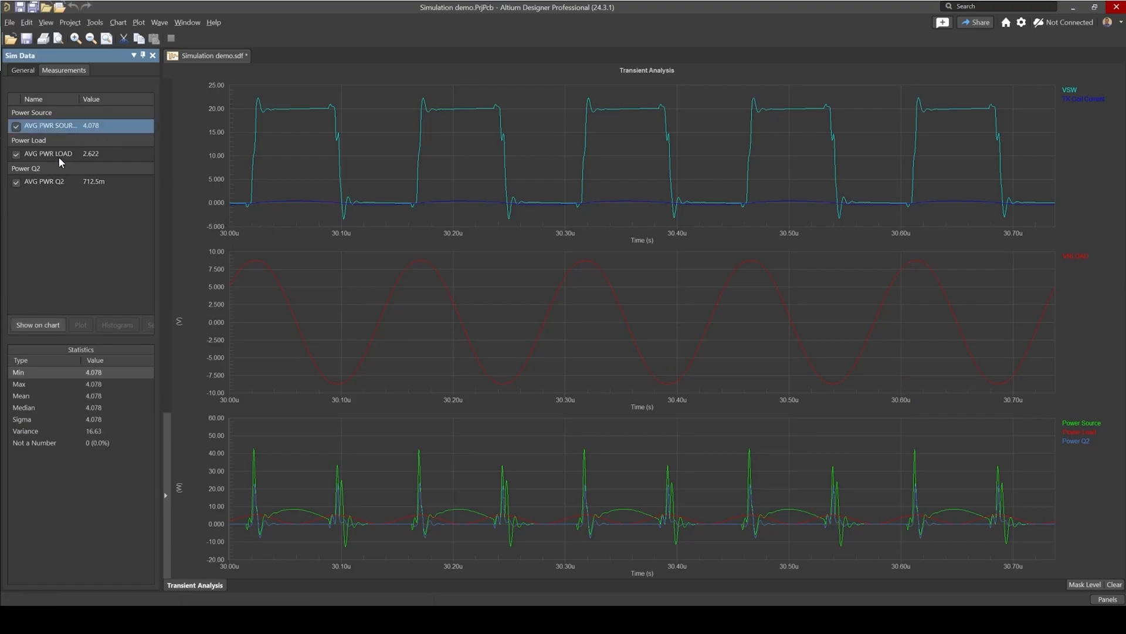
{"action": "left_click", "coordinate": [79, 154]}
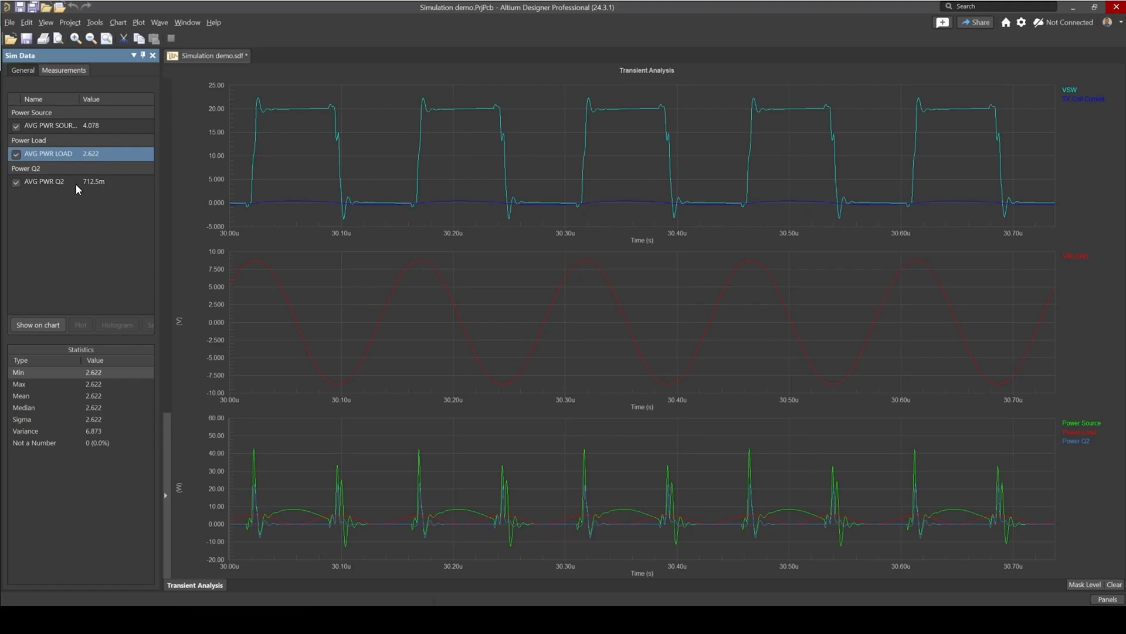
{"action": "left_click", "coordinate": [94, 183]}
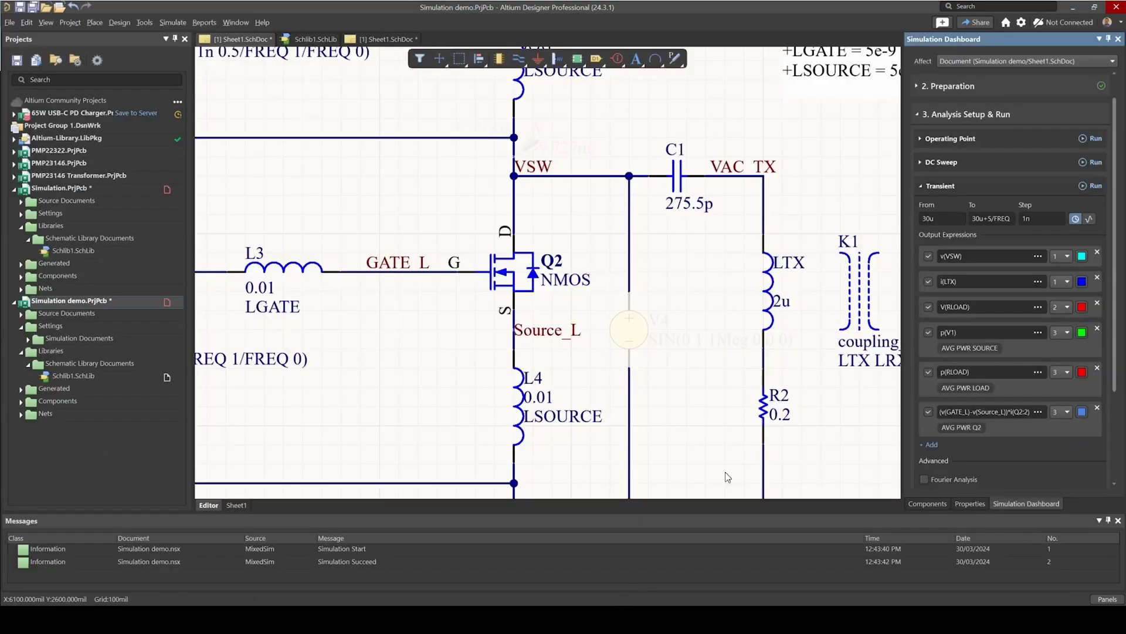
{"action": "scroll", "coordinate": [672, 223], "scroll_direction": "down", "scroll_amount": 3, "text": "ctrl"}
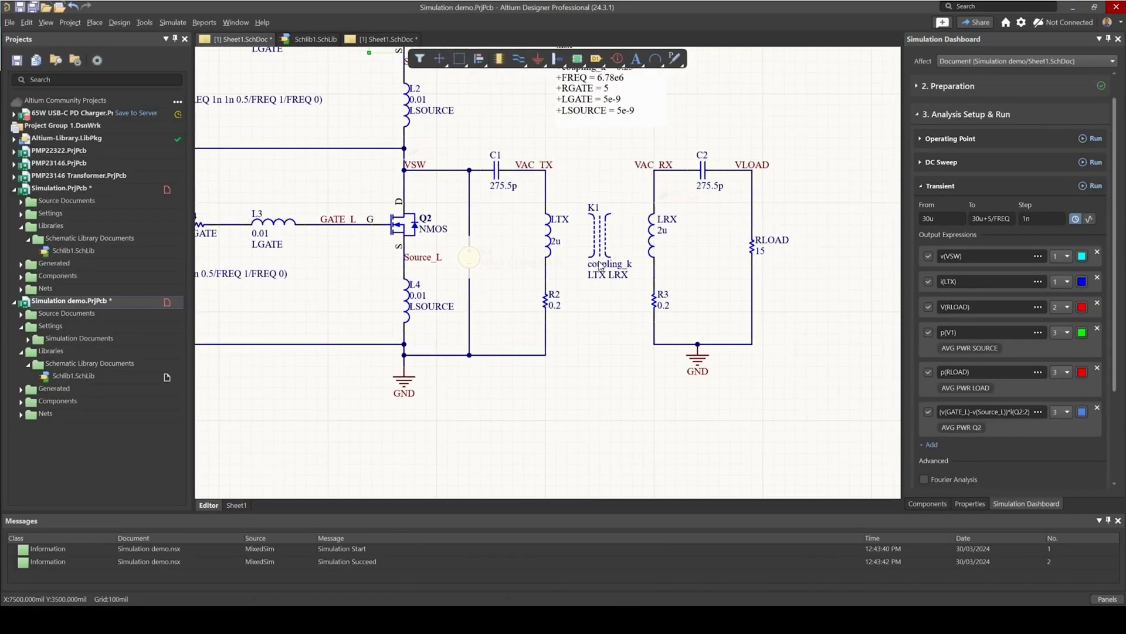
{"action": "right_click_drag", "start_coordinate": [481, 230], "coordinate": [536, 308]}
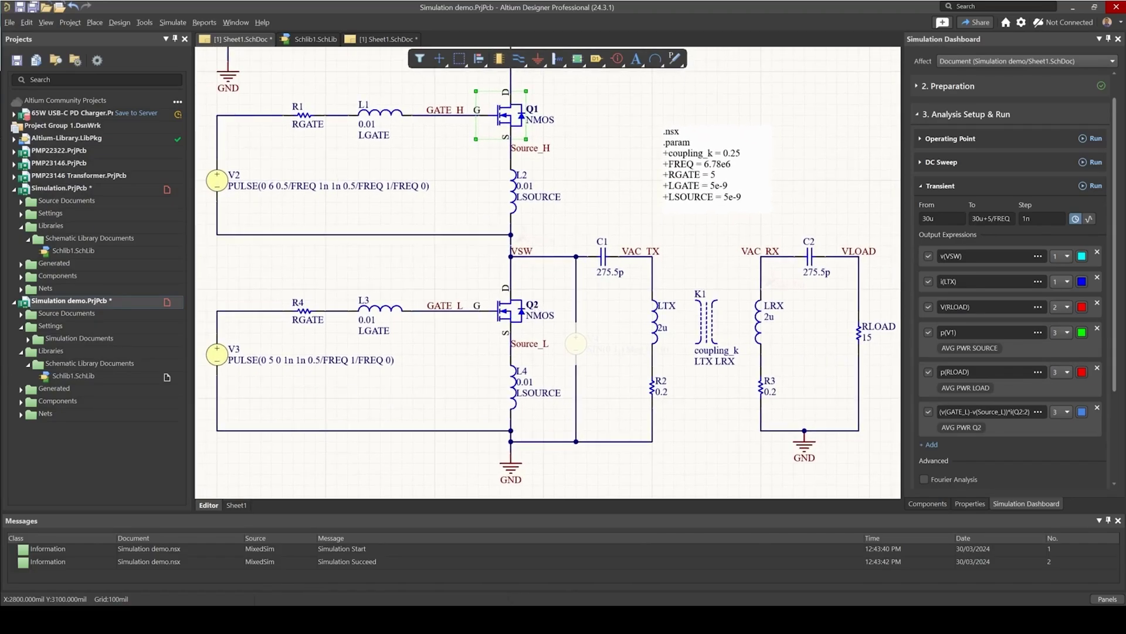